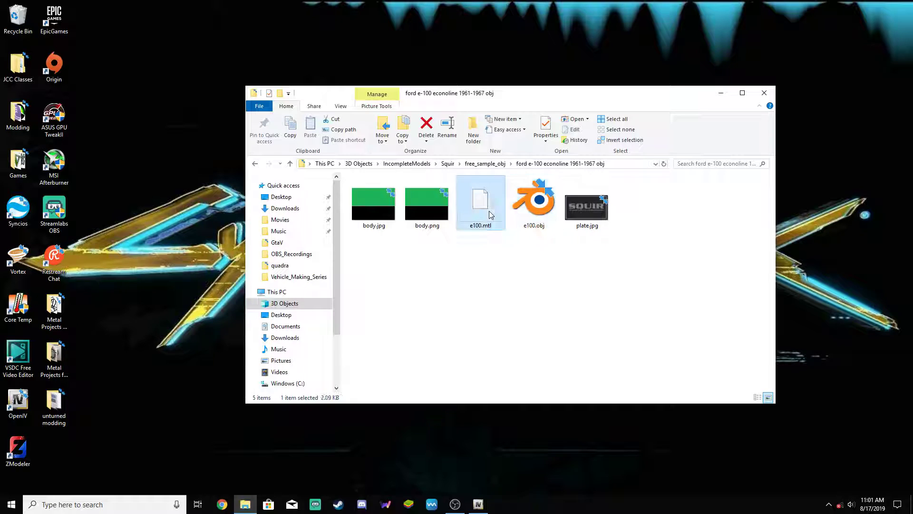
Delete e100.mtl from the ford e-100 econoline 1961-1967 obj folder and move e100.obj to the desktop.
key(Delete)
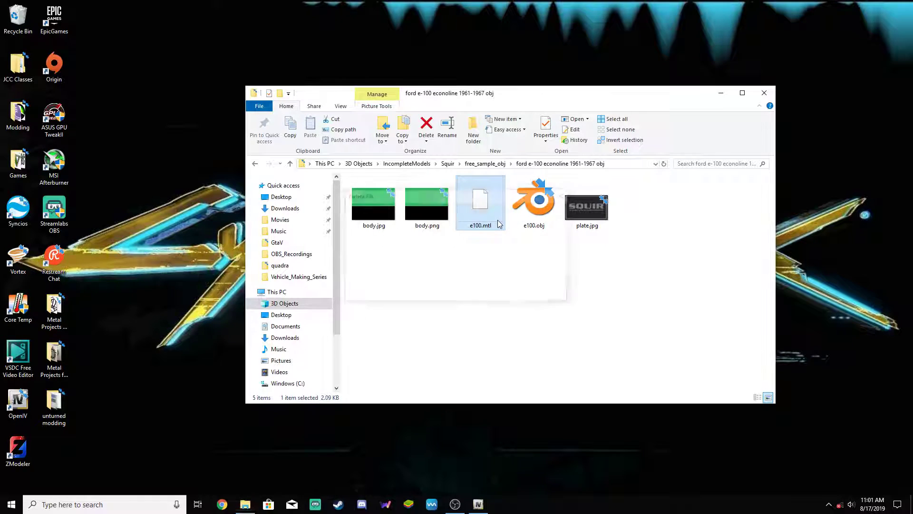
click(494, 205)
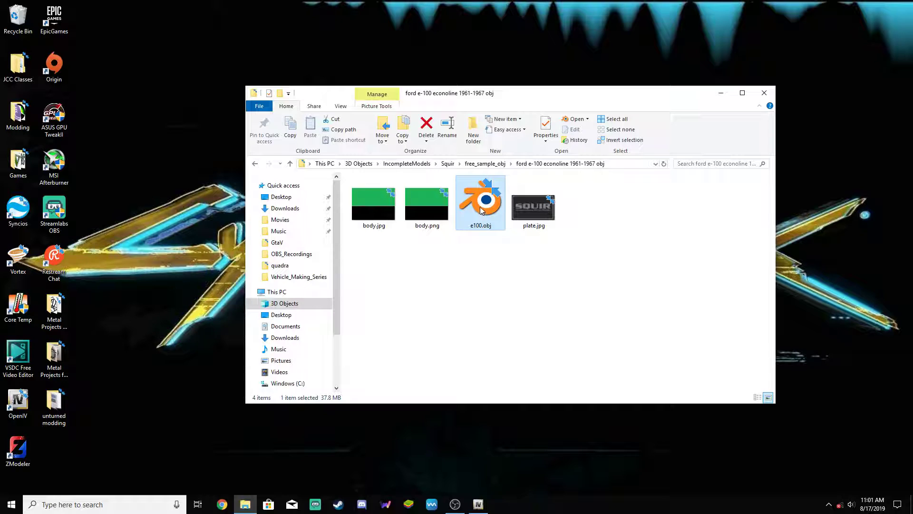
drag(479, 202, 197, 129)
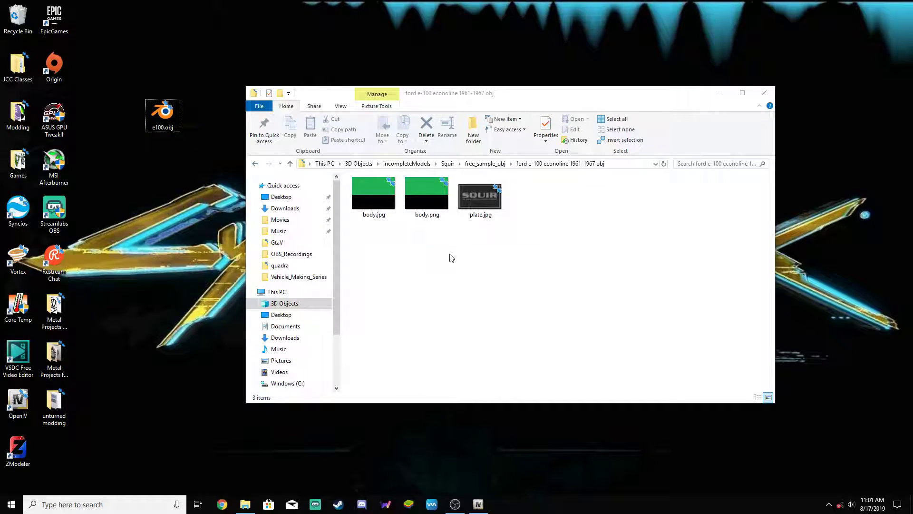
Compare the textures in the ford e-100 econoline 1961-1967 obj folder with those in the matching free_sample_3ds folder.
click(375, 196)
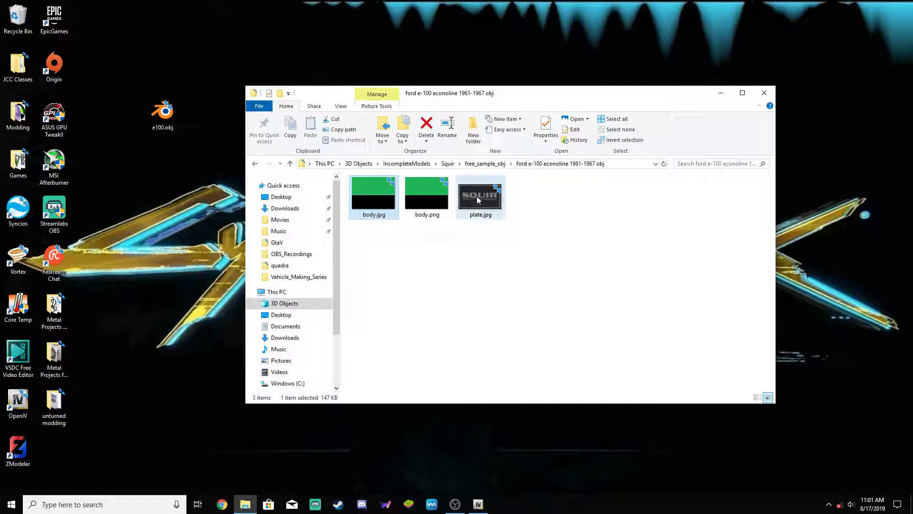
ctrl+click(381, 202)
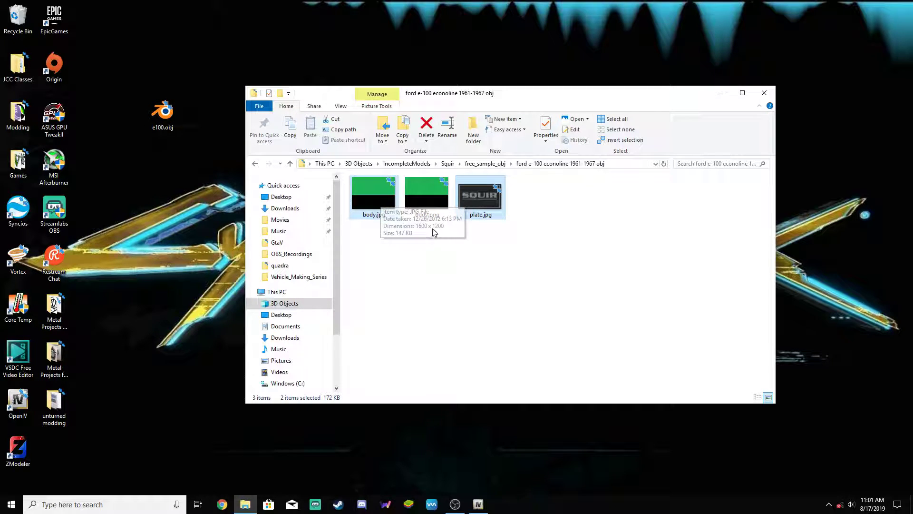
ctrl+click(437, 184)
drag(440, 219, 465, 237)
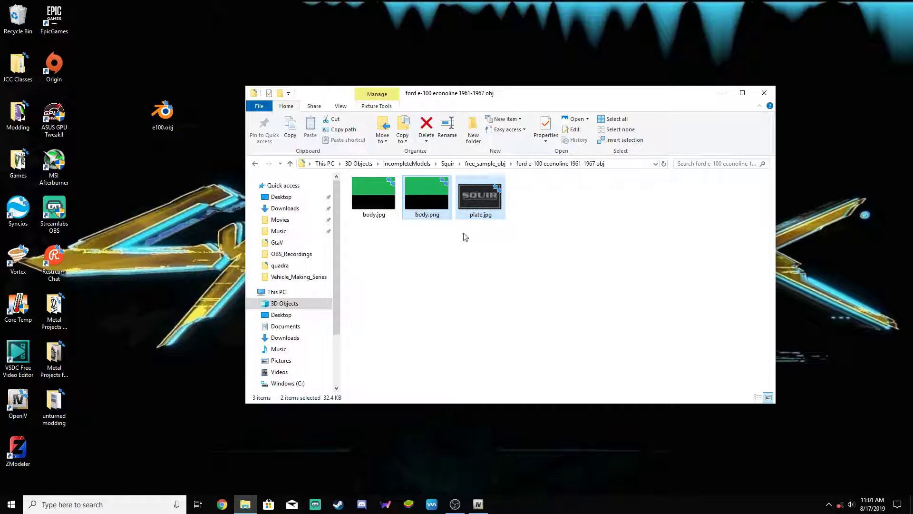
click(448, 163)
double_click(374, 197)
double_click(381, 203)
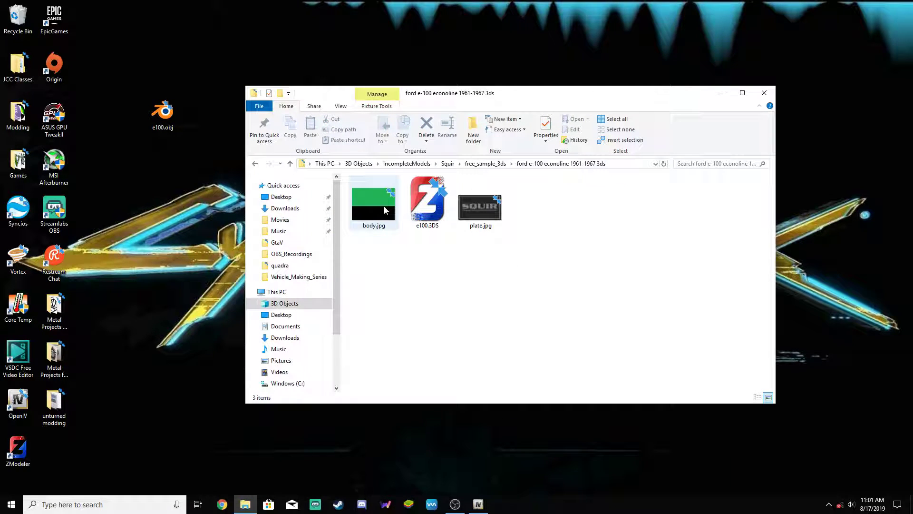
click(485, 163)
click(447, 163)
Move body.jpg and plate.jpg from the ford e-100 obj folder inside free_sample_obj to the desktop, and switch to OpenIV.
double_click(436, 198)
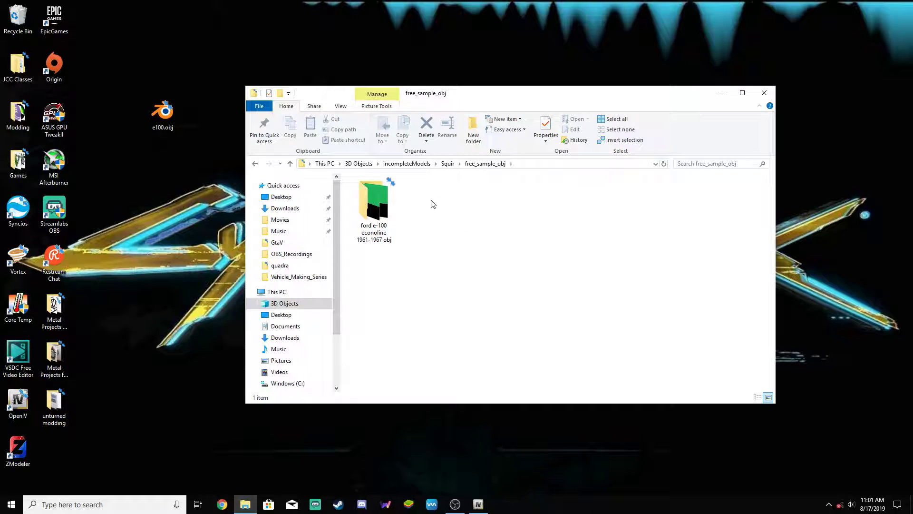
double_click(380, 203)
click(478, 197)
ctrl+click(374, 200)
drag(374, 200, 157, 212)
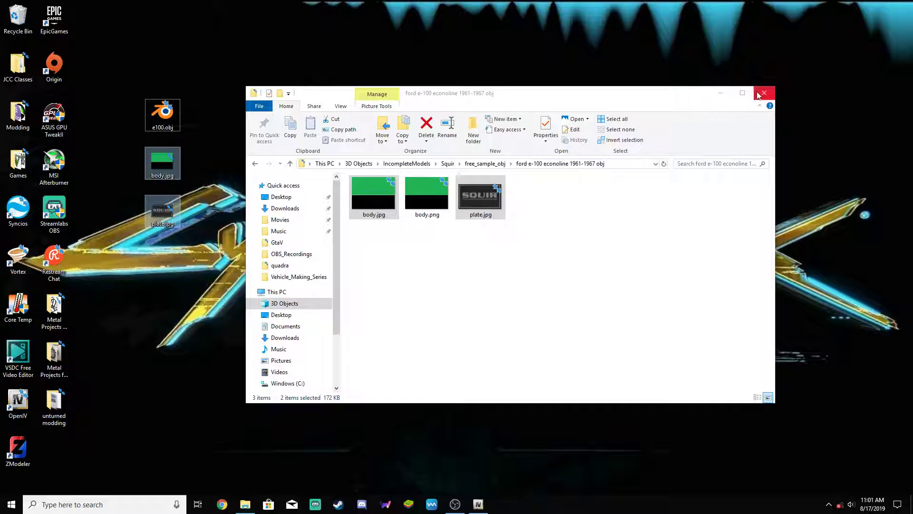
click(763, 94)
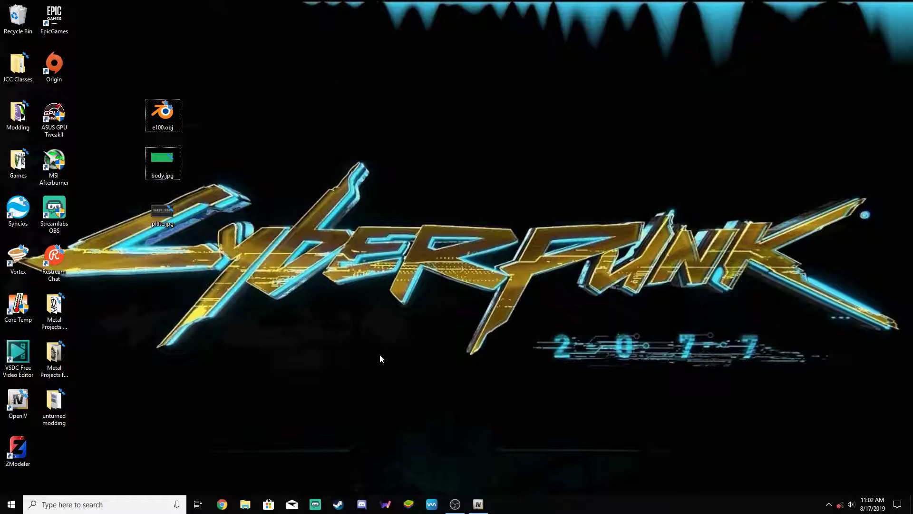
click(486, 506)
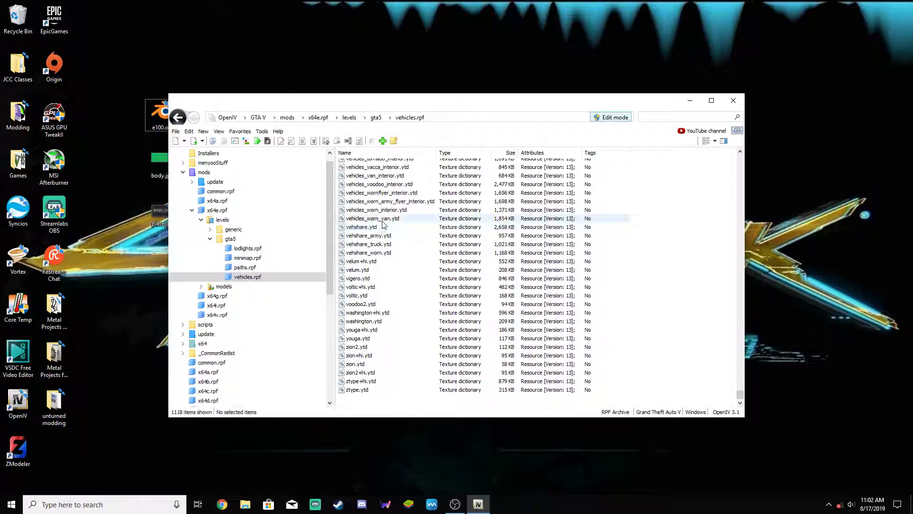
double_click(362, 381)
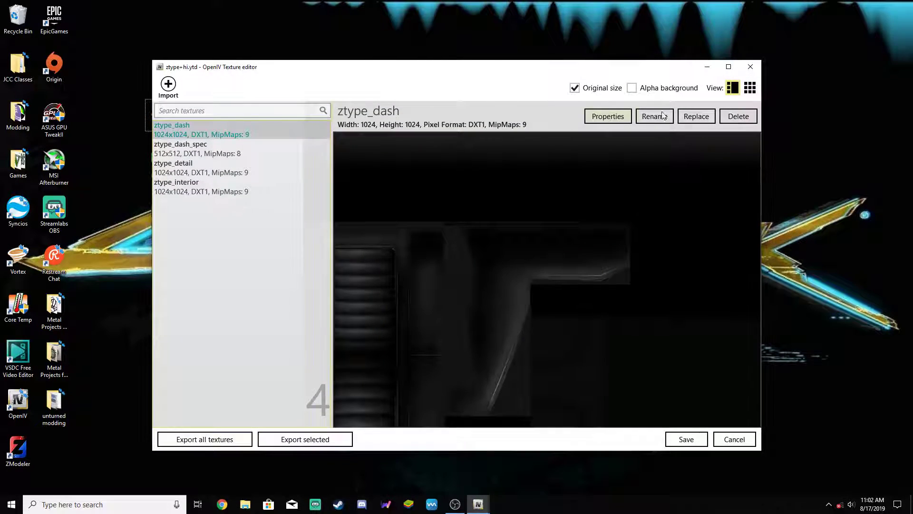
click(735, 116)
click(732, 116)
click(730, 117)
click(729, 116)
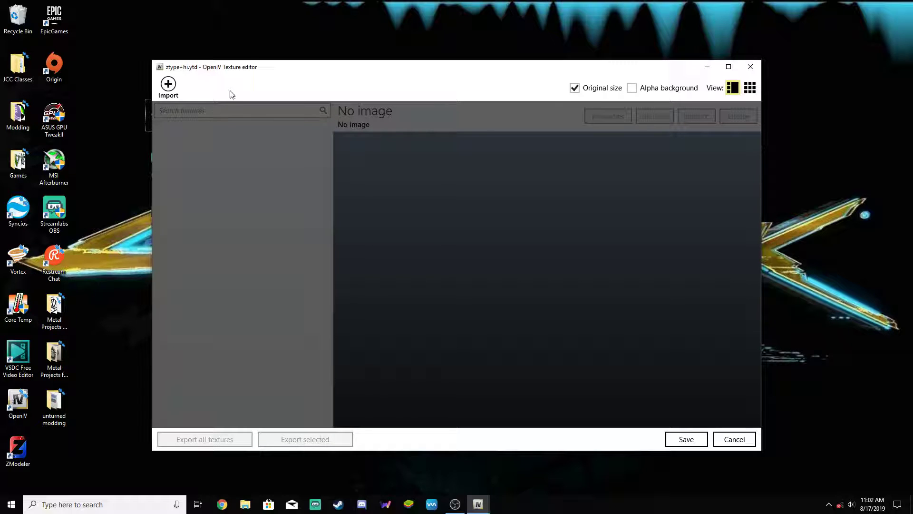
drag(253, 68, 361, 62)
click(850, 63)
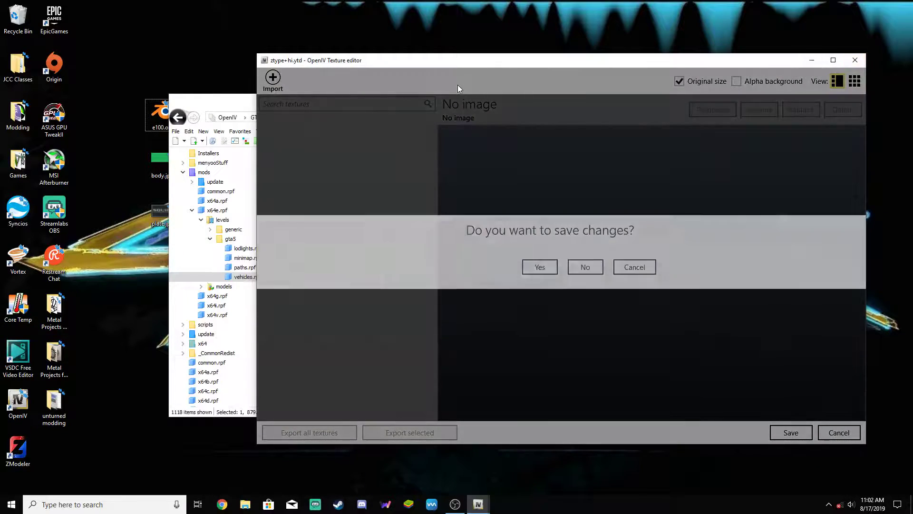
click(585, 271)
drag(412, 102, 450, 100)
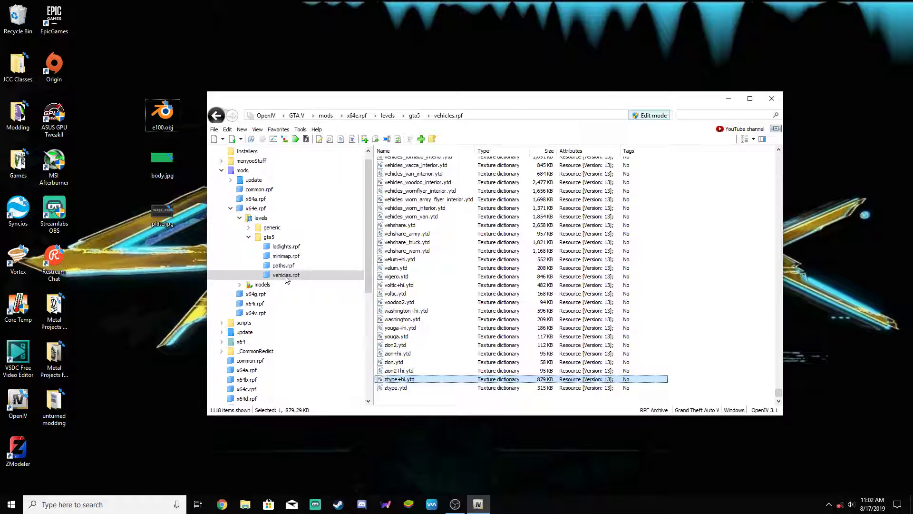
Open zion2+hi.ytd for editing and delete its sultan_mod_seats_hd texture.
click(414, 371)
right_click(414, 371)
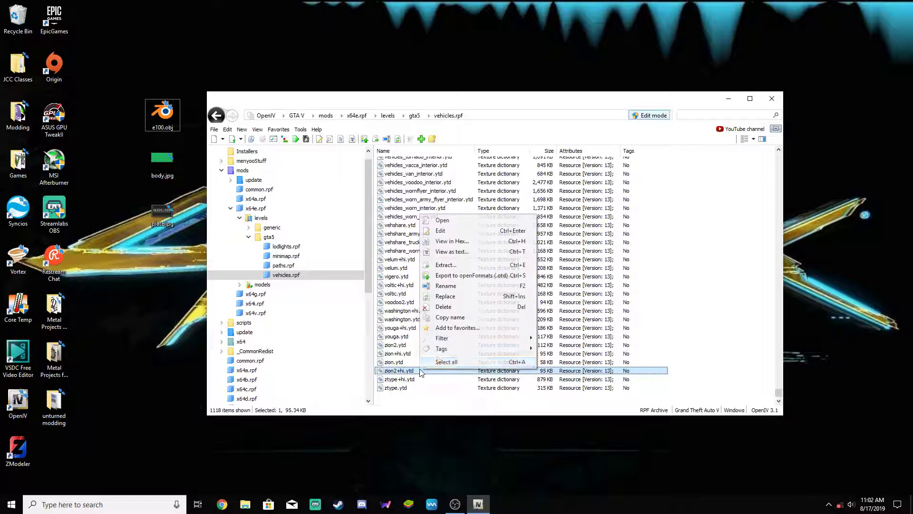
click(446, 230)
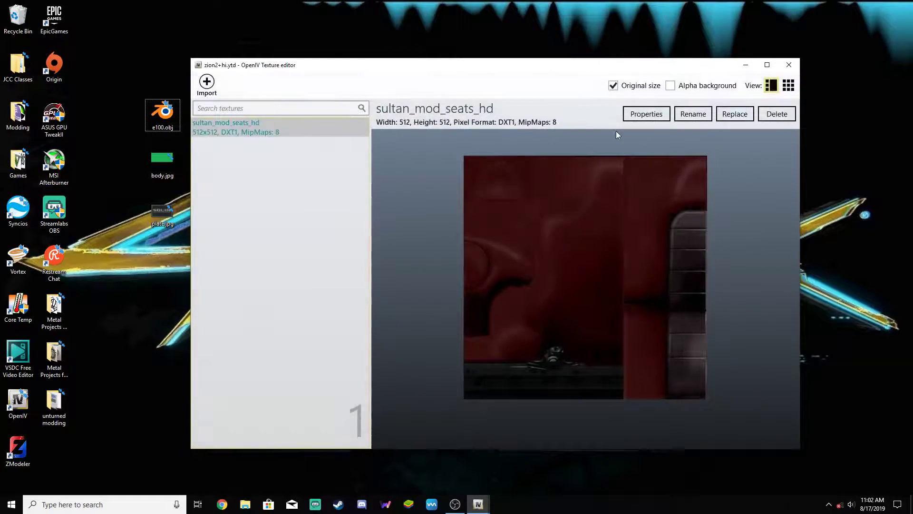
click(777, 114)
Import body.jpg and plate.jpg from the desktop into zion2+hi.ytd with automatically generated MipMap levels and automatic compression format.
click(171, 171)
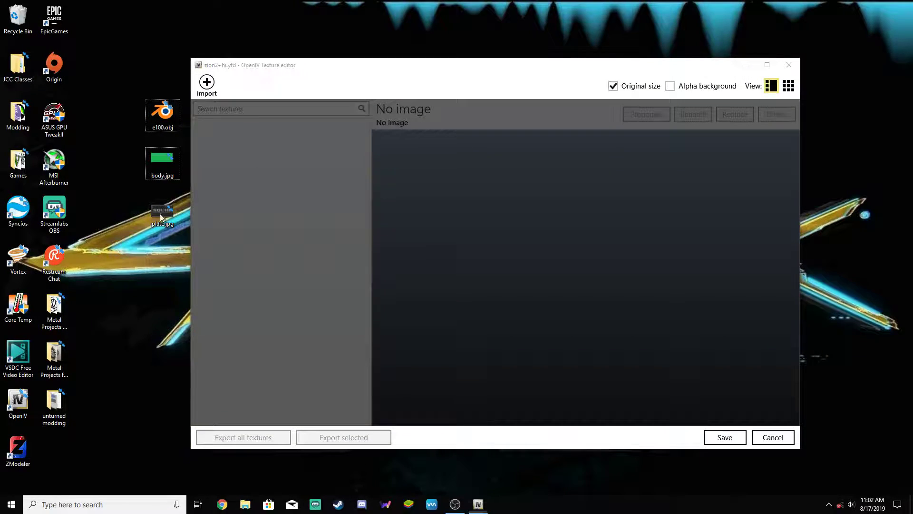
drag(173, 171, 532, 259)
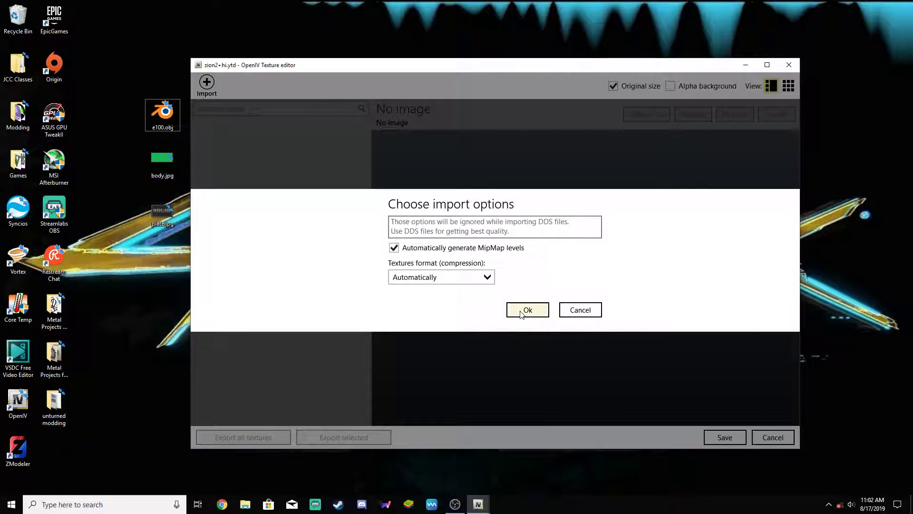
click(527, 310)
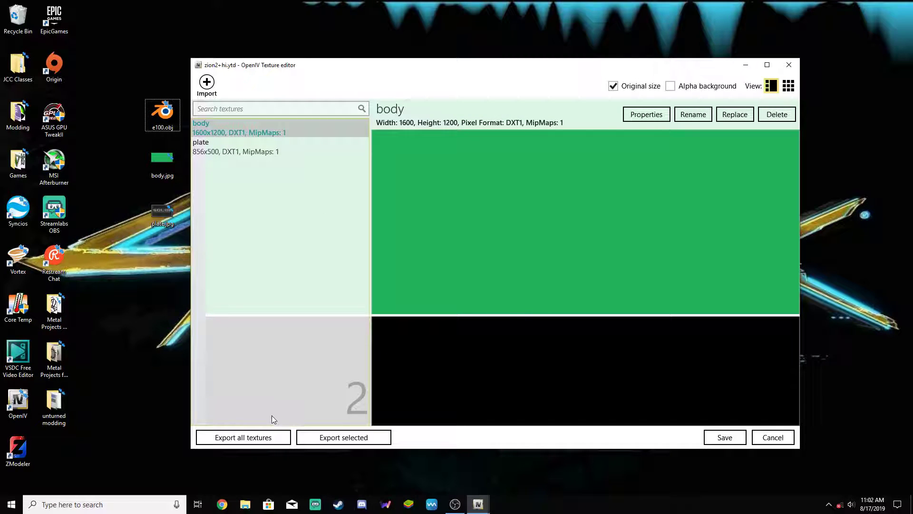
mouse_move(300, 70)
mouse_down()
mouse_move(346, 68)
mouse_move(317, 69)
mouse_up()
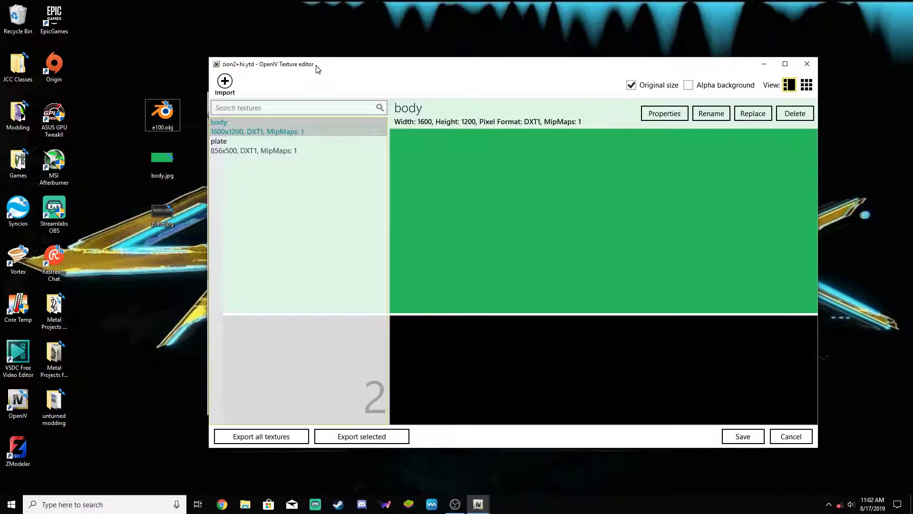
Create a desktop folder named econoline_textures and place it beside e100.obj.
click(764, 63)
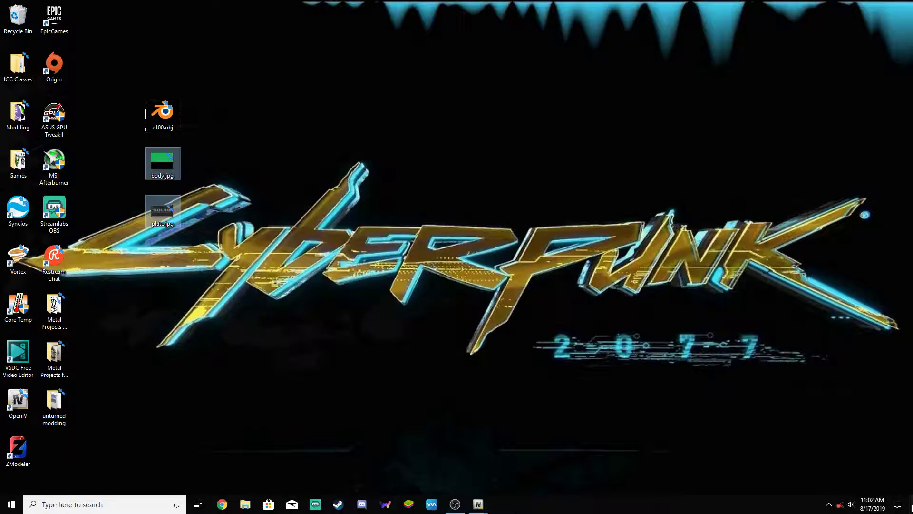
click(910, 508)
click(453, 504)
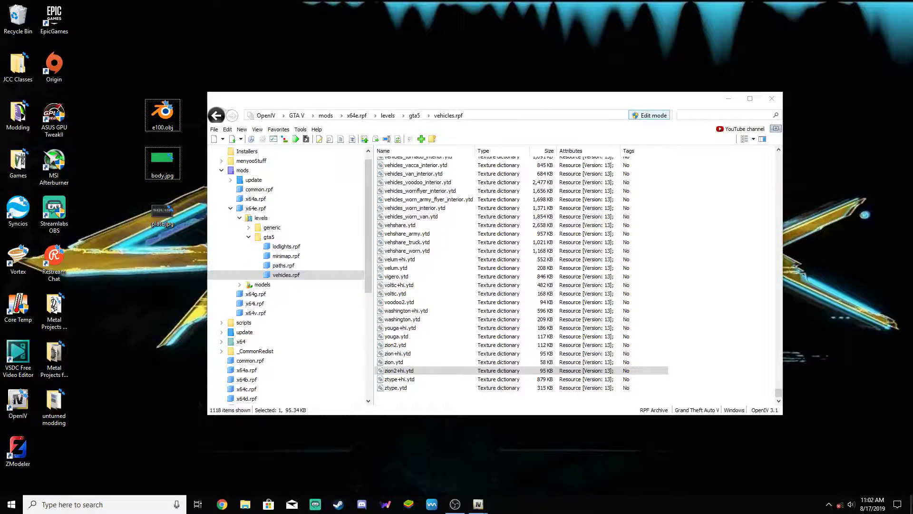
click(910, 505)
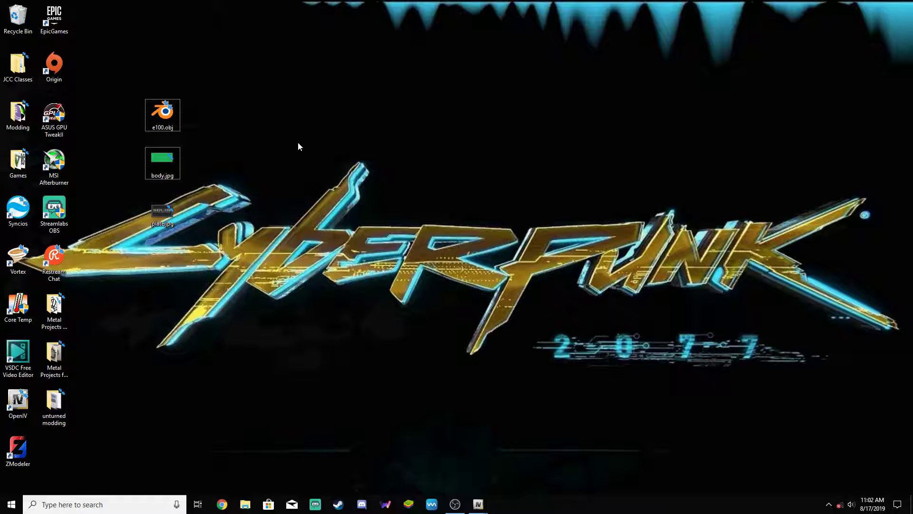
key(ctrl+shift+n)
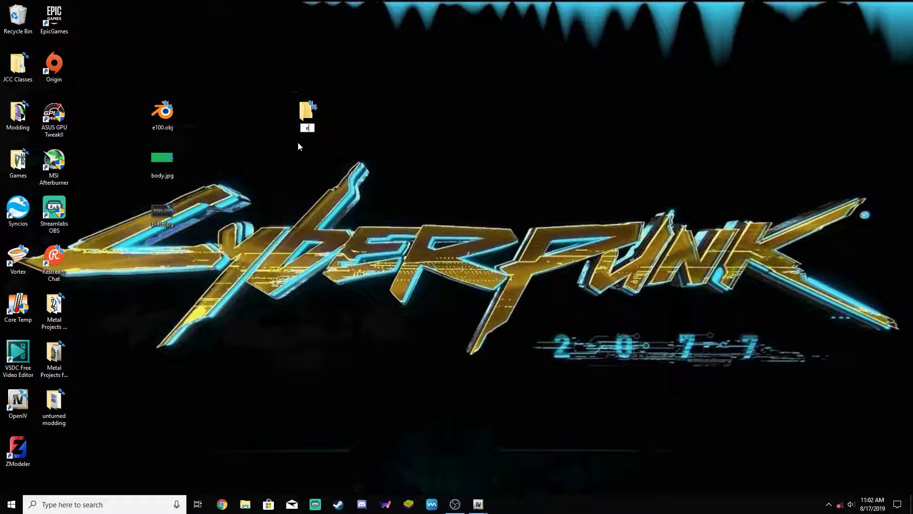
text(econoline_textures)
drag(308, 114, 199, 114)
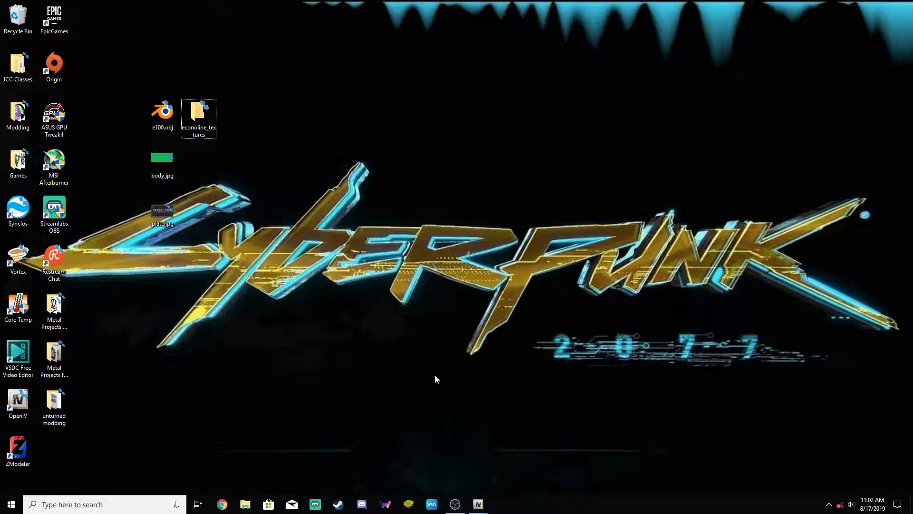
Export all textures from zion2+hi.ytd as DDS files into econoline_textures, and close the texture editor without saving changes.
click(477, 505)
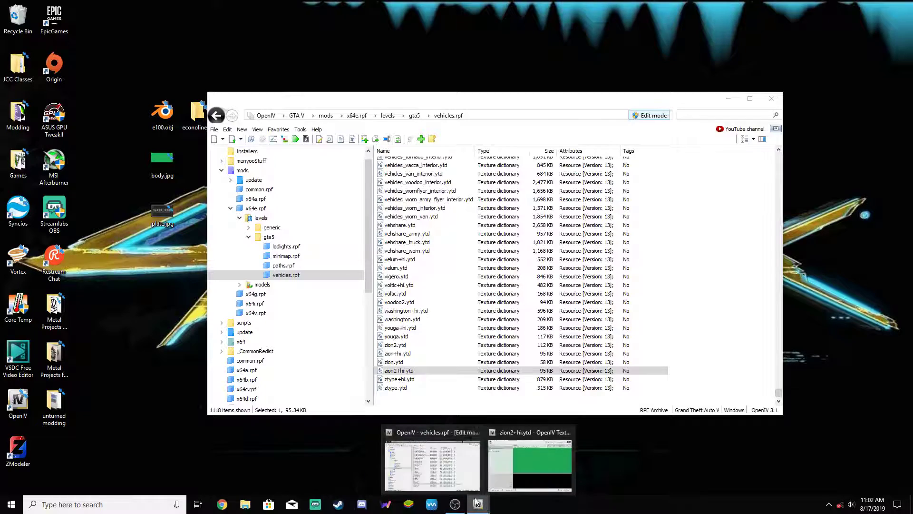
click(525, 457)
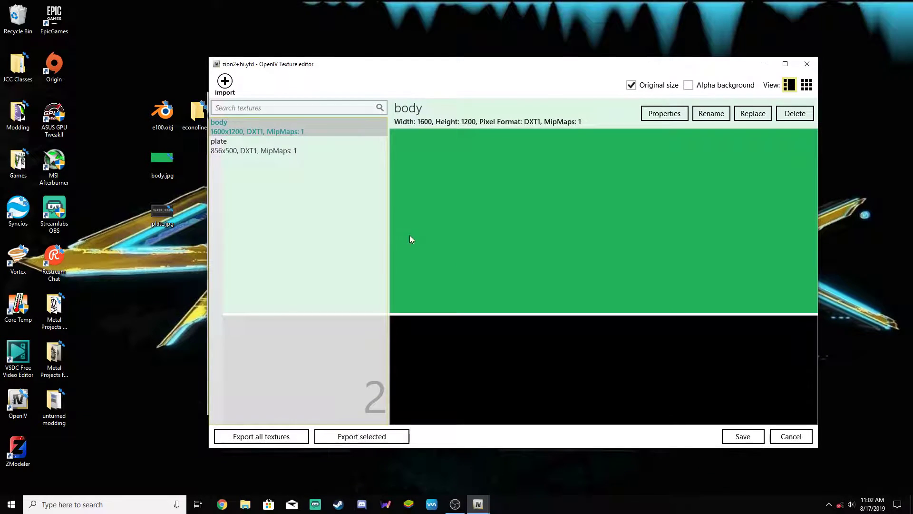
click(280, 444)
click(468, 243)
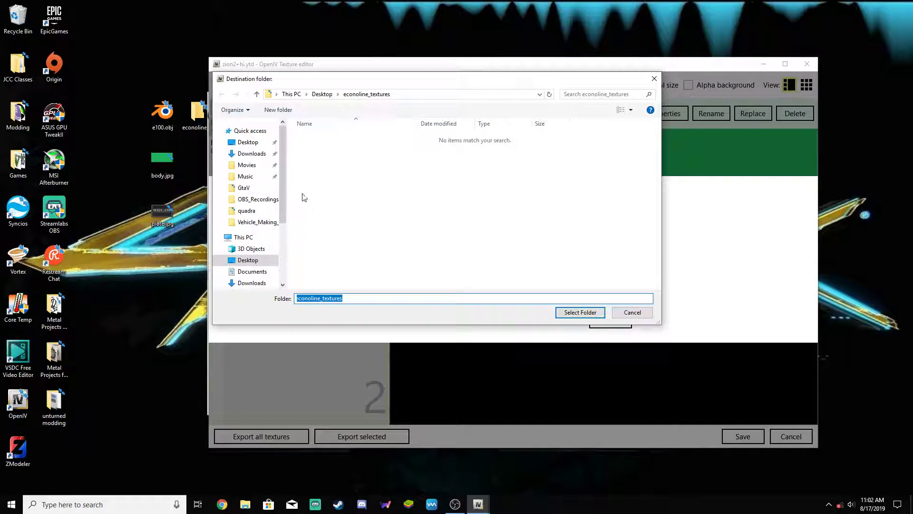
click(583, 313)
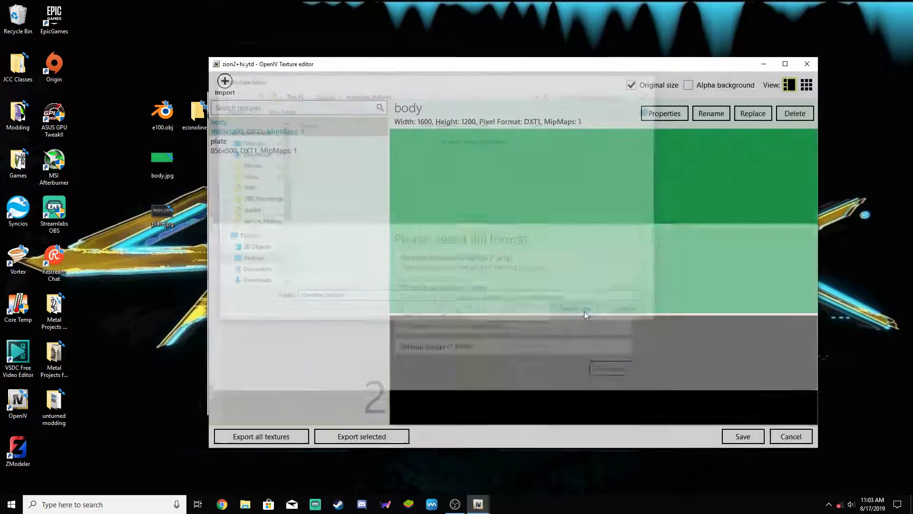
click(807, 63)
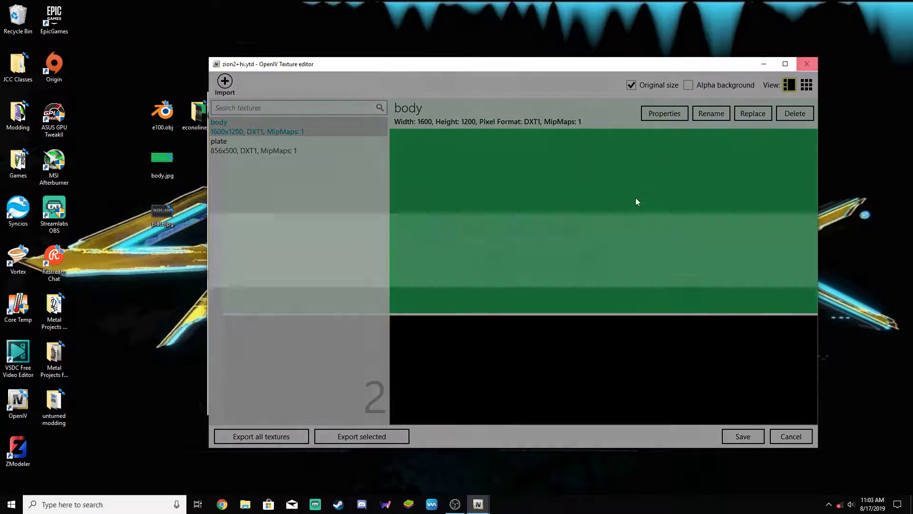
click(536, 273)
Delete body.jpg and plate.jpg from the desktop and open the econoline_textures folder.
drag(179, 253, 147, 163)
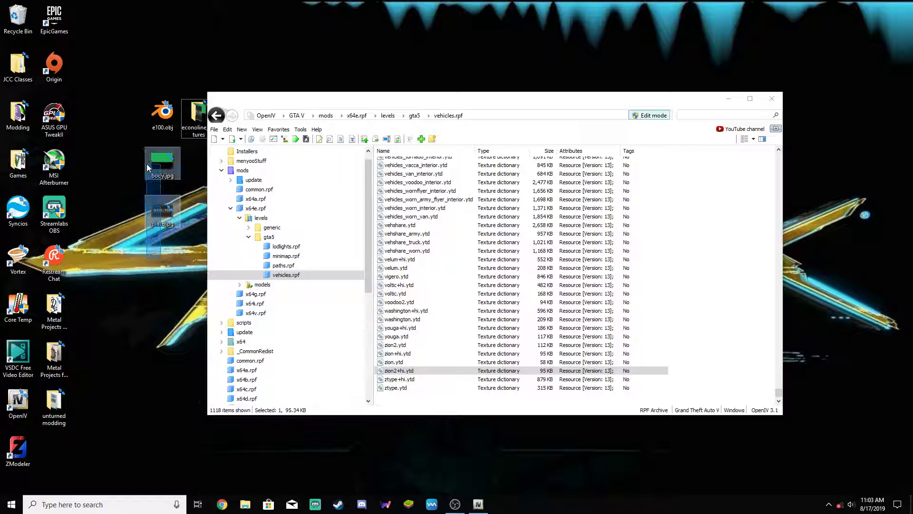
key(Delete)
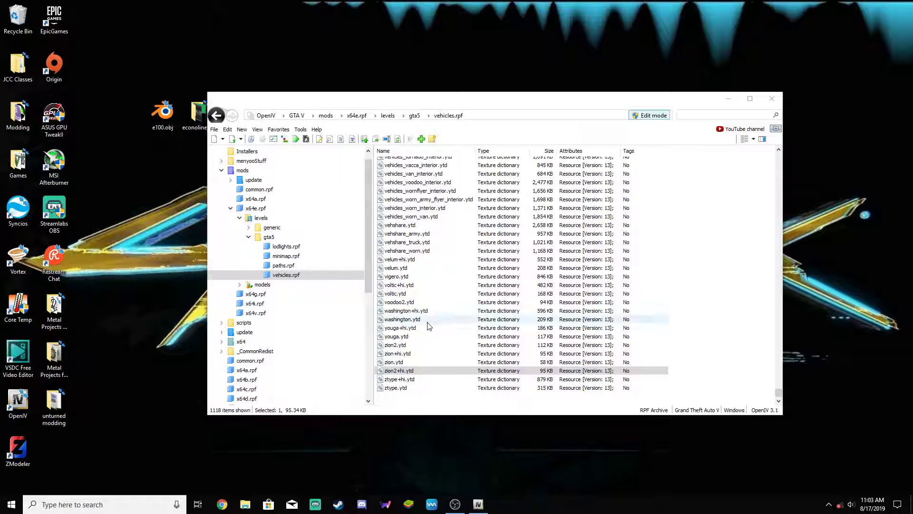
drag(420, 104, 451, 96)
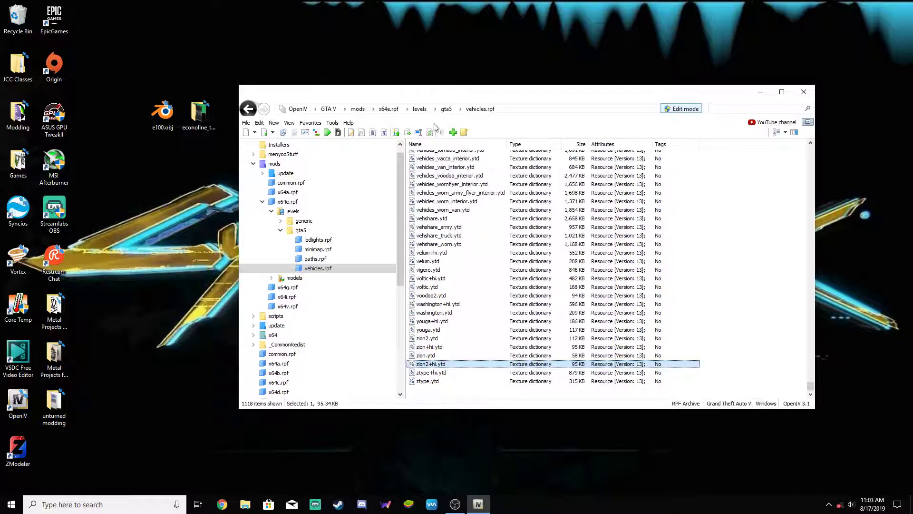
double_click(214, 120)
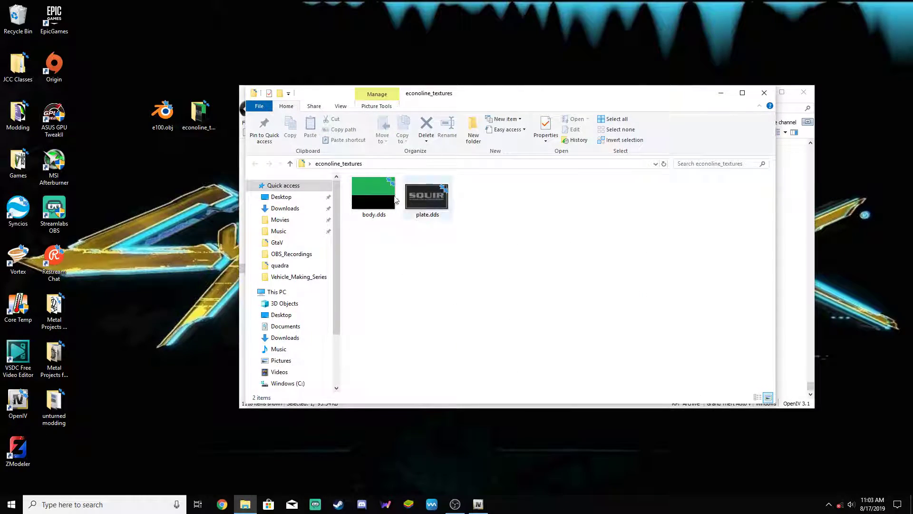
Open vehshare.ytd for texture editing and export black, blank_normal and carbon_mesh_shader_spec into the econoline_textures folder.
click(761, 96)
double_click(451, 218)
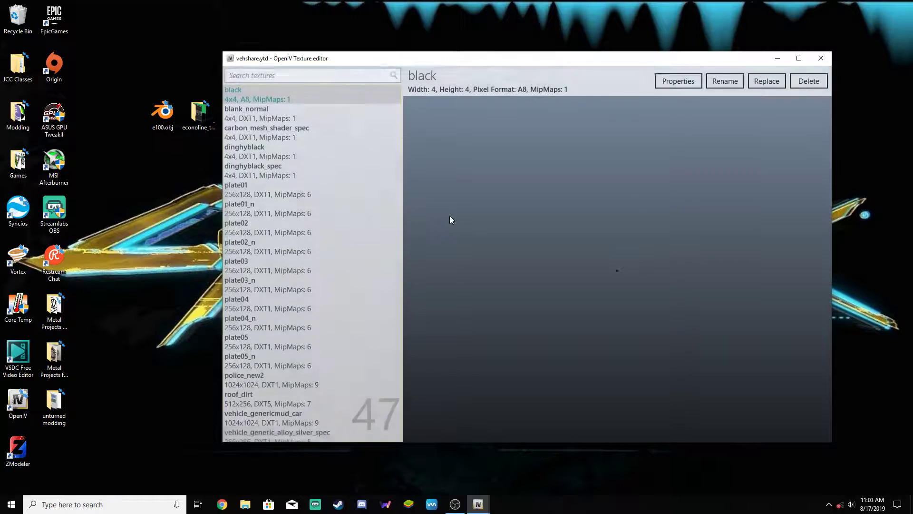
drag(191, 115, 193, 117)
drag(245, 140, 195, 119)
click(292, 163)
drag(292, 165, 197, 115)
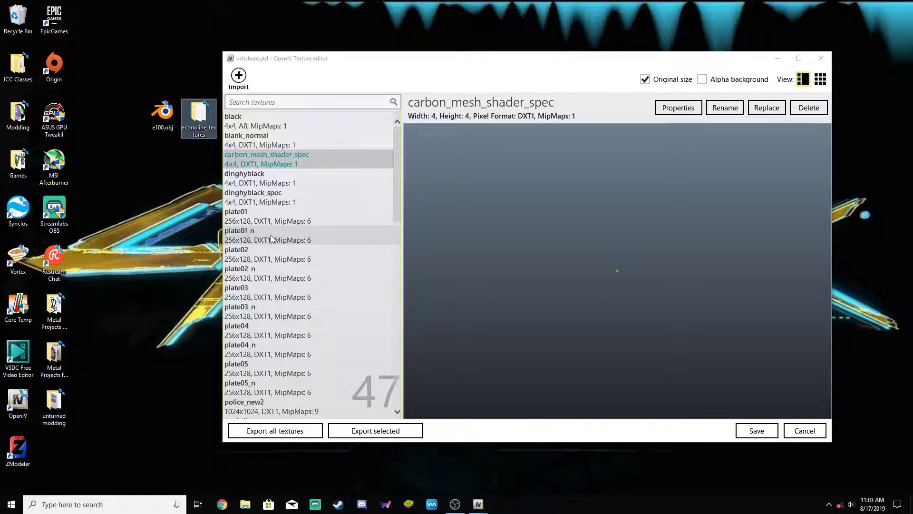
Export vehicle_genericmud_car, vehicle_generic_burnt_int and vehicle_generic_burnt_out from vehshare.ytd into the econoline_textures folder.
scroll(276, 357, down, 2)
scroll(276, 360, down, 3)
click(278, 219)
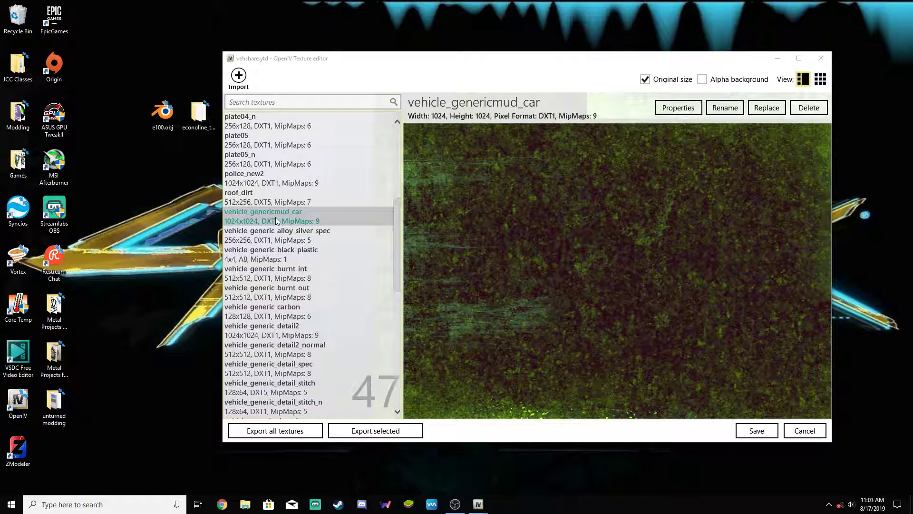
drag(277, 220, 199, 119)
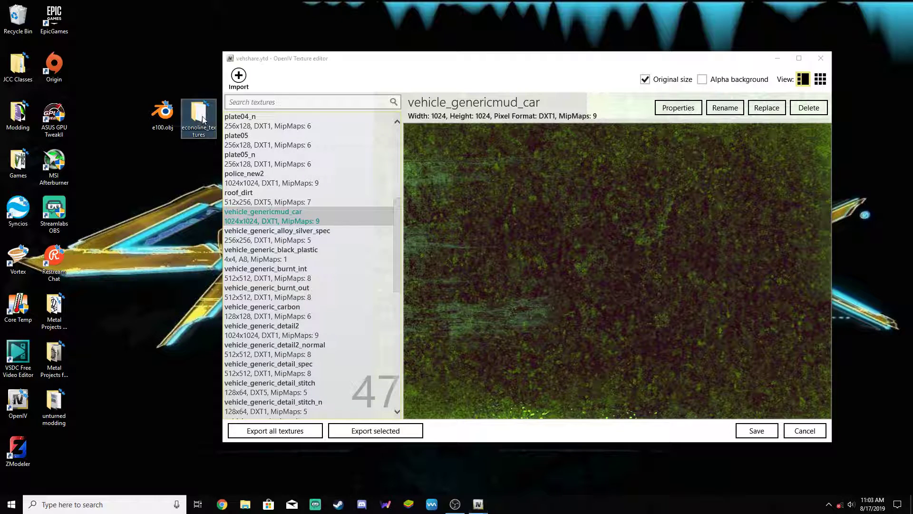
click(285, 275)
drag(286, 276, 199, 119)
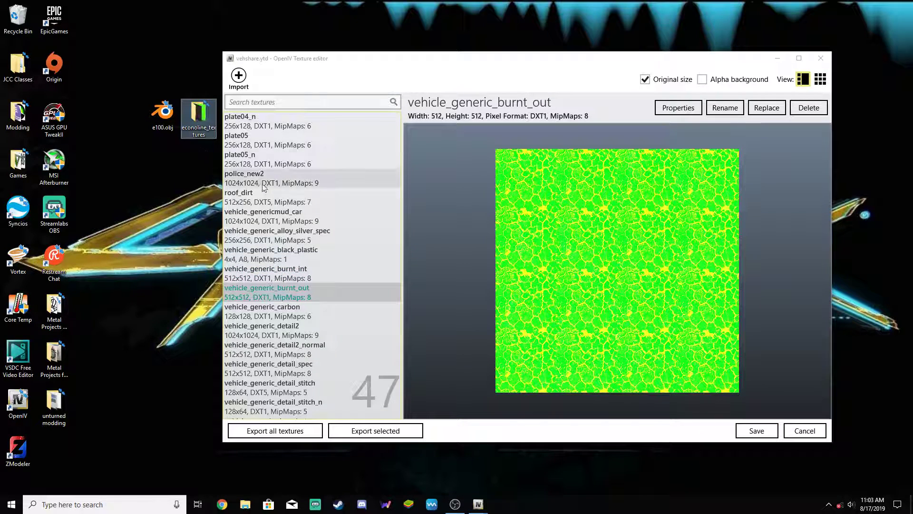
Export vehicle_generic_glassdirt and vehicle_generic_glasswindows2 from vehshare.ytd into the econoline_textures folder.
click(261, 200)
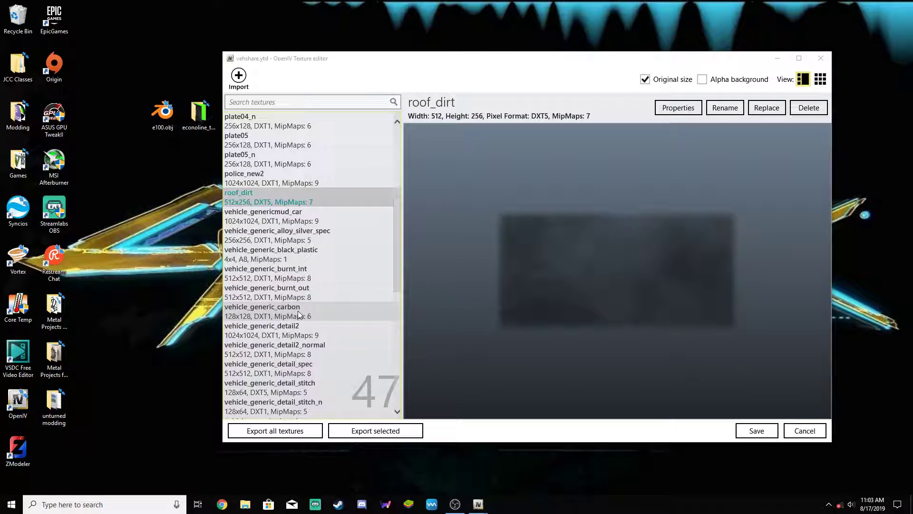
click(298, 336)
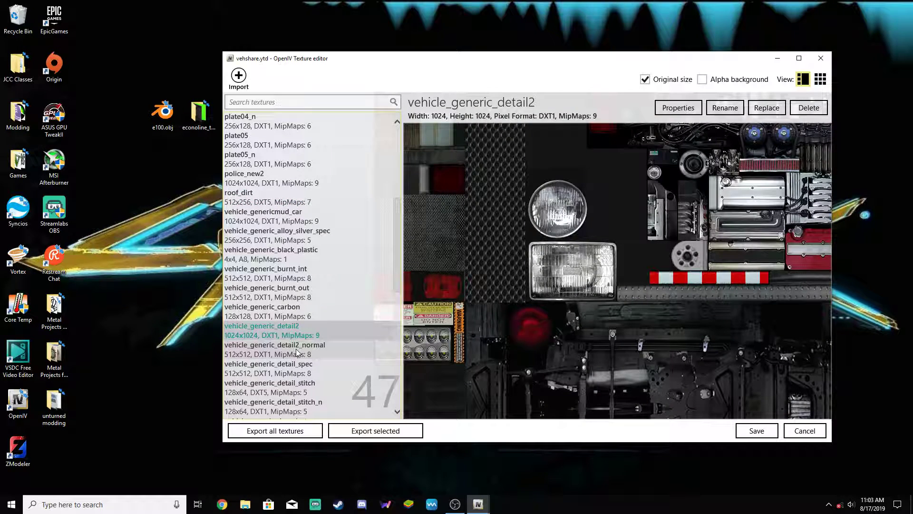
scroll(296, 352, down, 3)
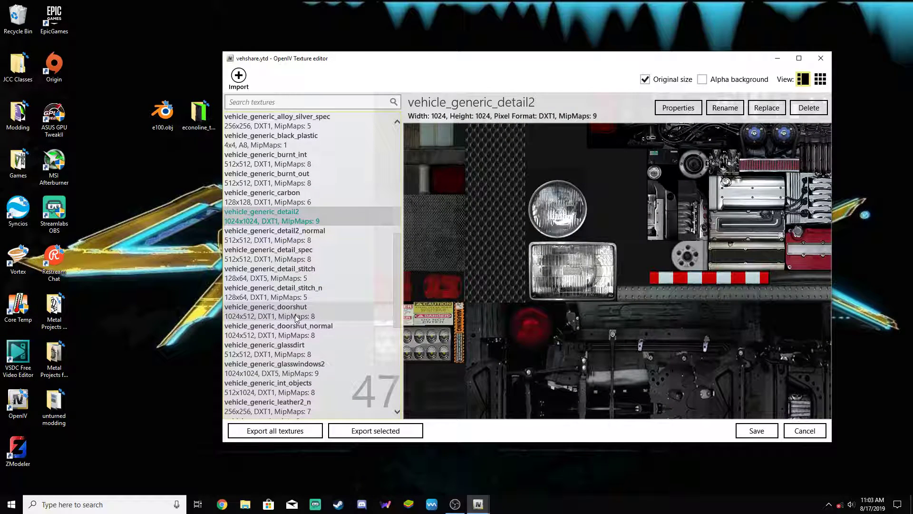
click(295, 351)
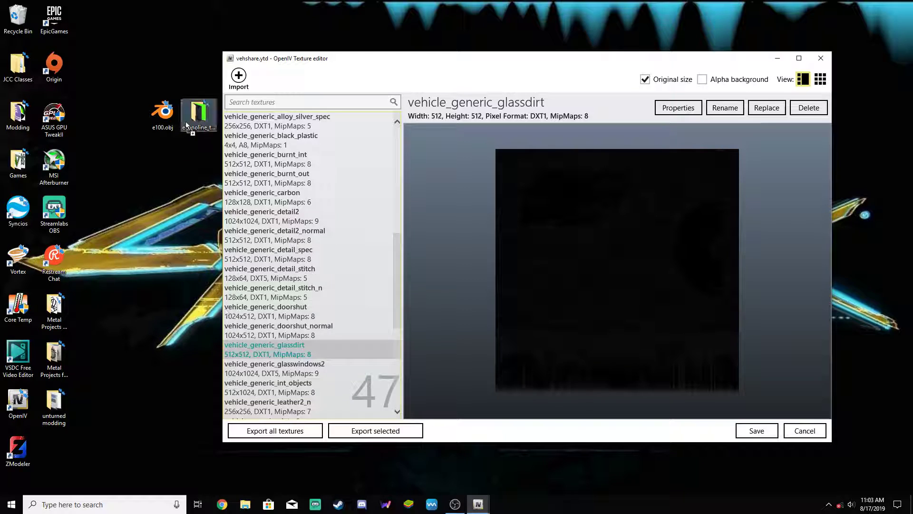
click(295, 366)
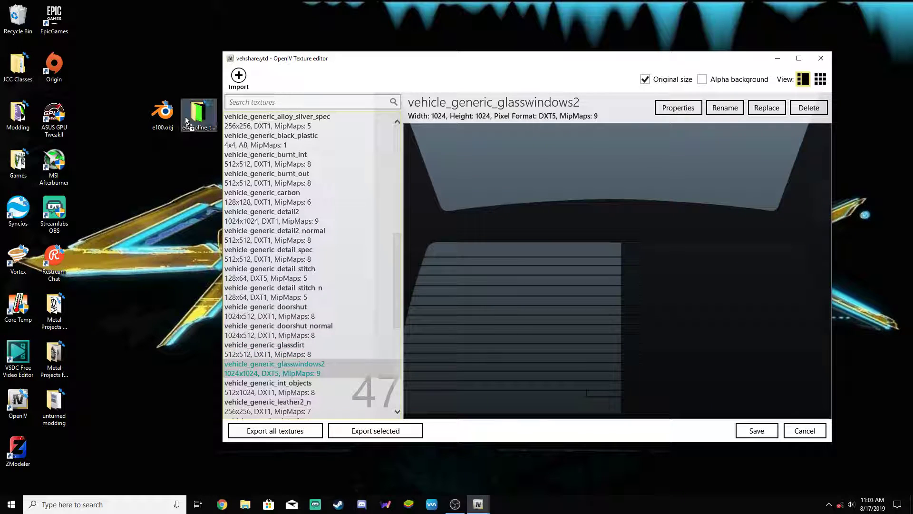
drag(191, 115, 191, 115)
Export vehicle_generic_smallspecmap and vehicle_generic_tyrewallblack from vehshare.ytd into the econoline_textures folder.
scroll(284, 240, down, 4)
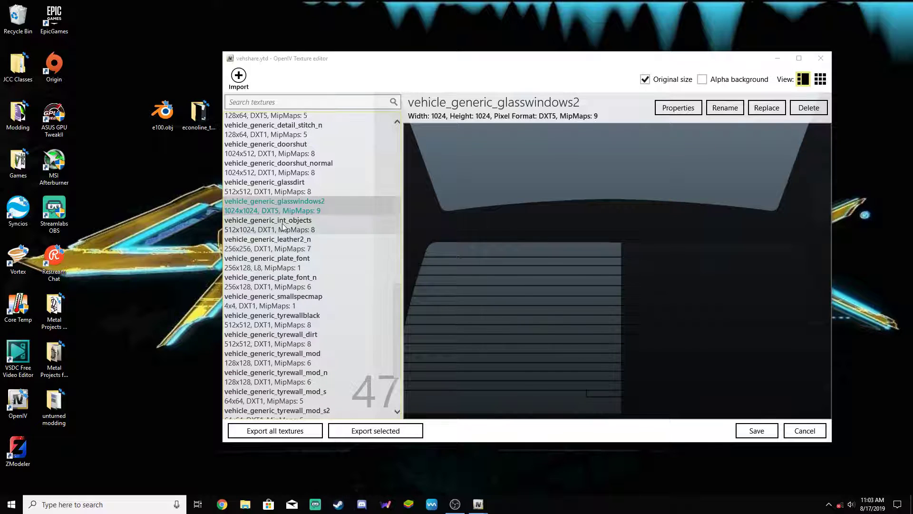
click(283, 225)
scroll(291, 236, down, 1)
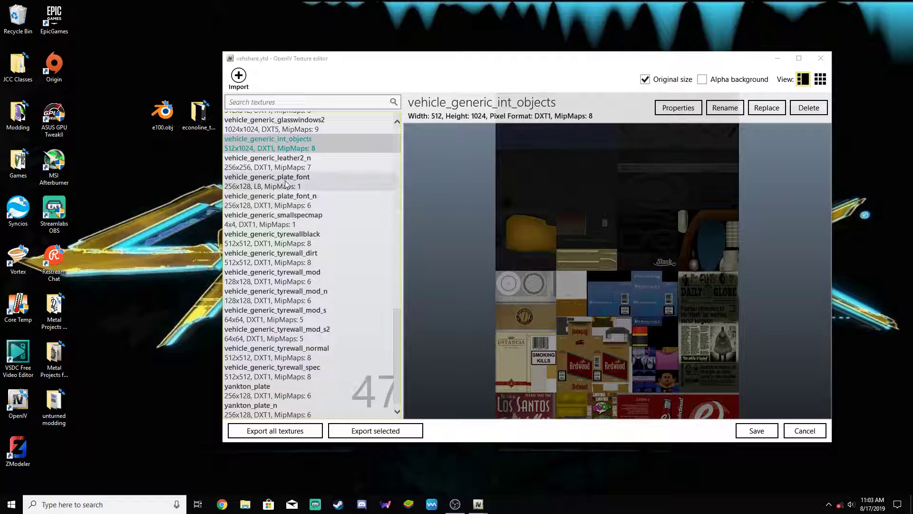
click(292, 220)
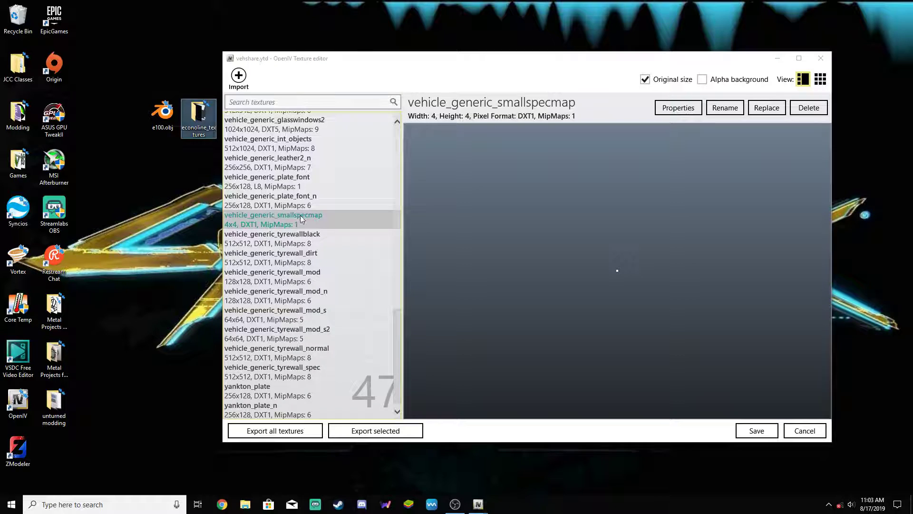
click(307, 244)
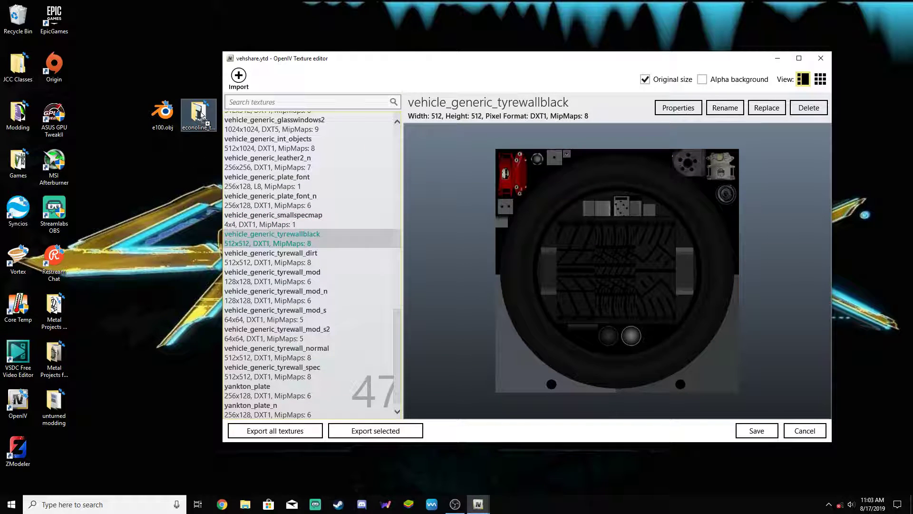
Export vehicle_generic_tyrewall_dirt, vehicle_generic_tyrewall_normal and vehicle_generic_tyrewall_spec into econoline_textures, and close vehshare.ytd without saving changes.
click(264, 257)
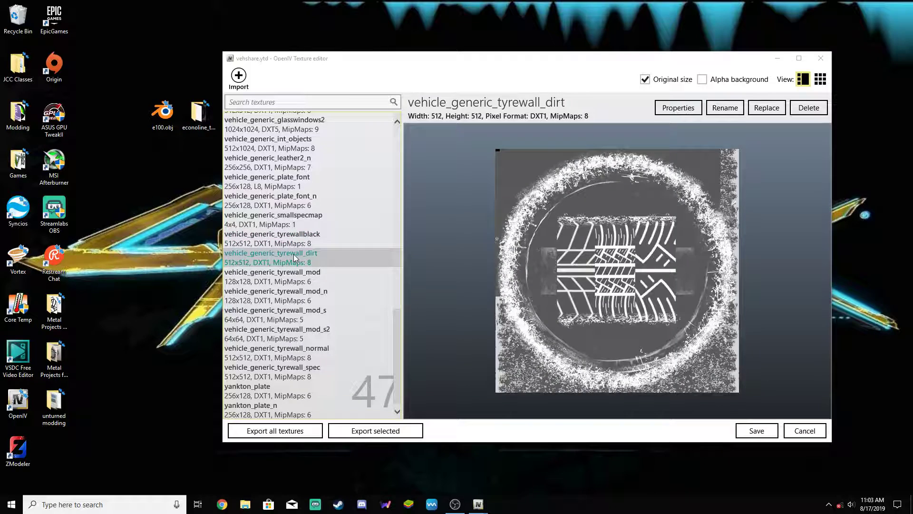
click(276, 277)
click(288, 315)
click(289, 334)
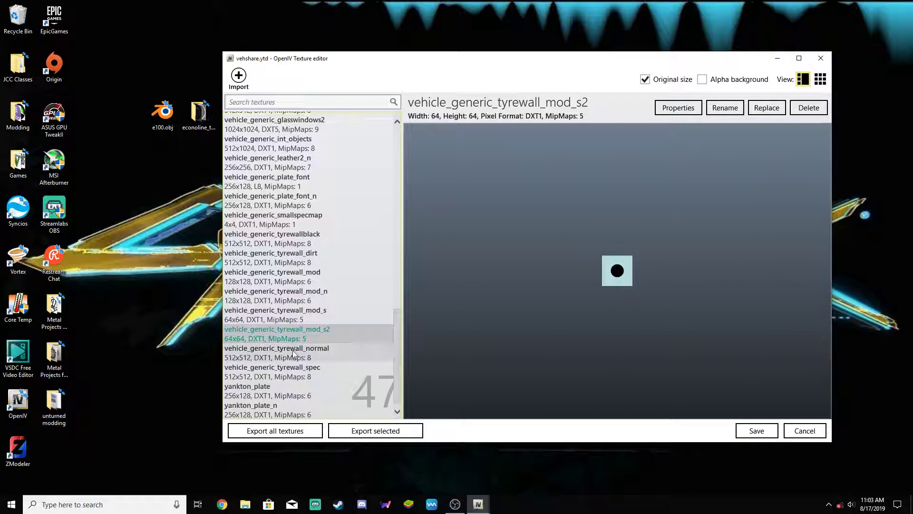
click(291, 353)
drag(188, 134, 197, 125)
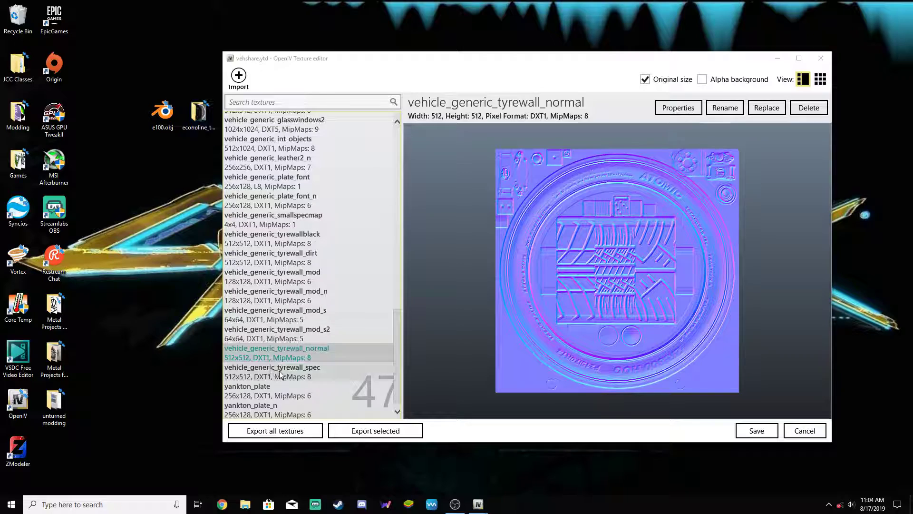
double_click(253, 372)
click(599, 303)
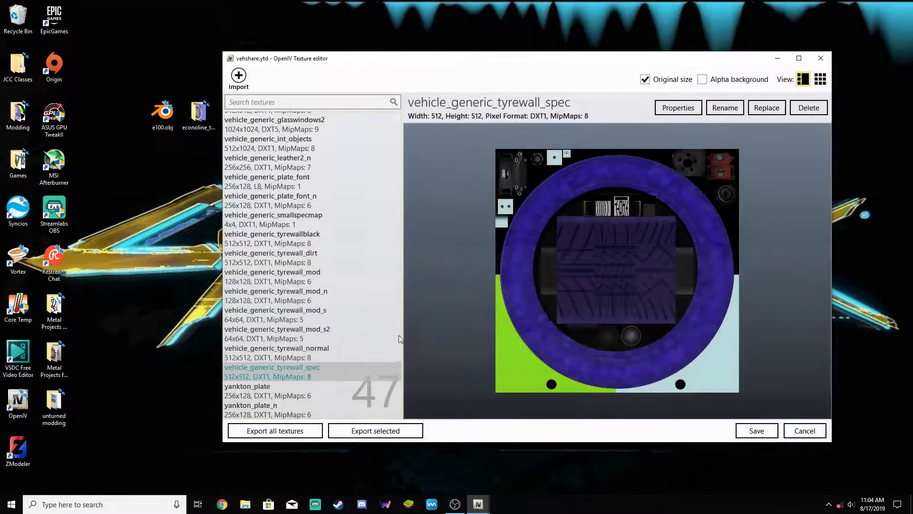
drag(307, 371, 191, 114)
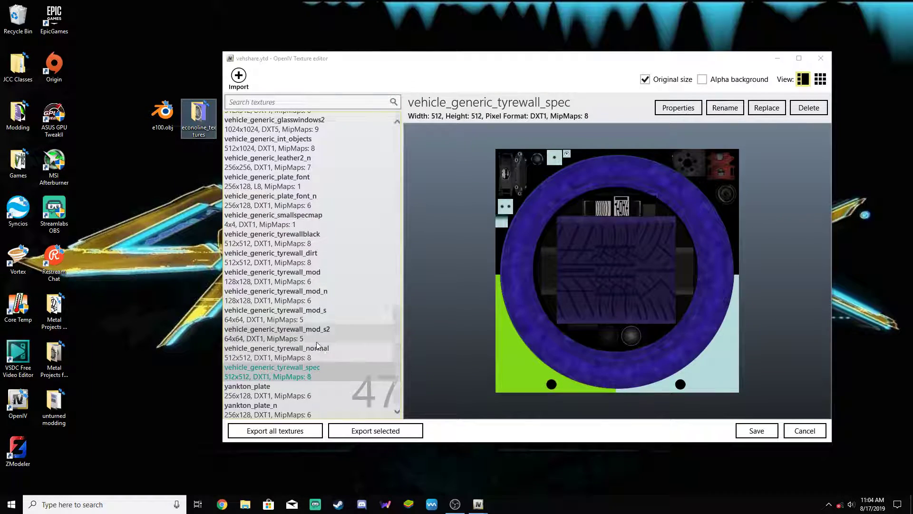
click(814, 431)
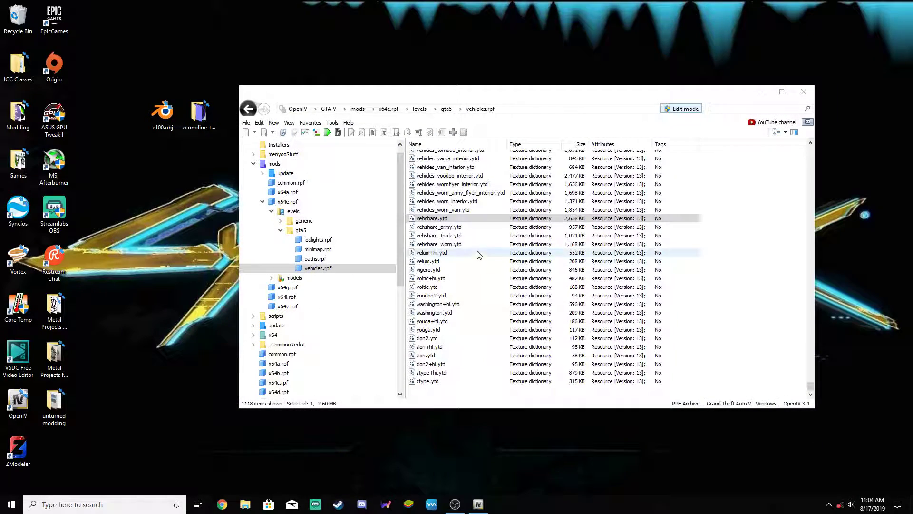
Export script_rt_dials_digital and vehicle_generic_truck_interior from vehshare_truck.ytd into econoline_textures, cancel the texture editor and close OpenIV.
double_click(455, 236)
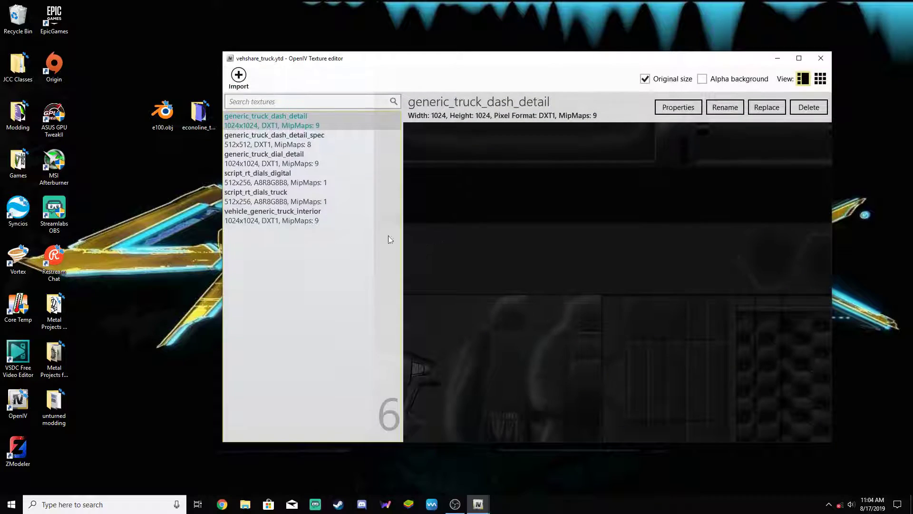
click(284, 182)
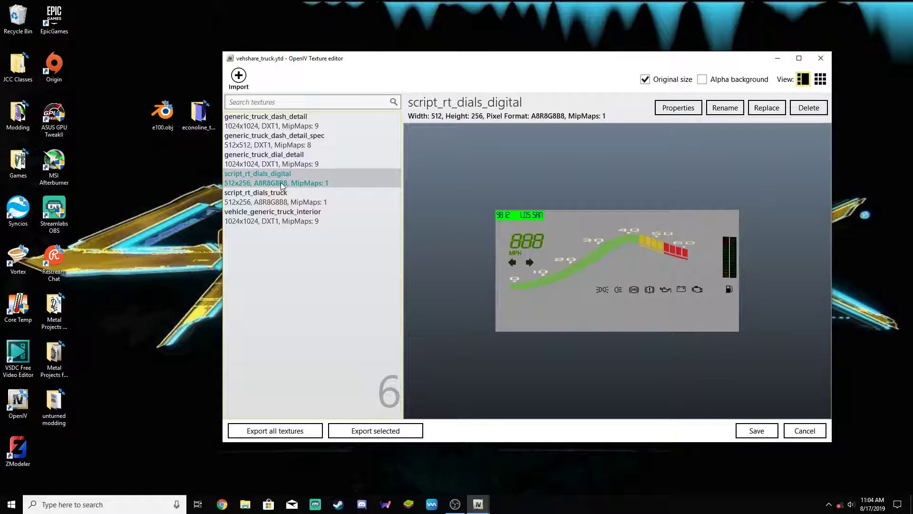
click(198, 117)
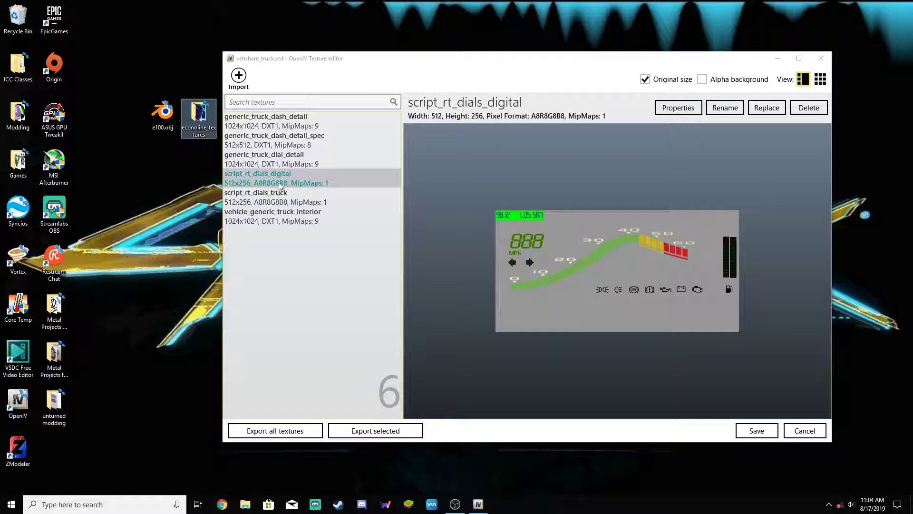
click(282, 200)
click(282, 221)
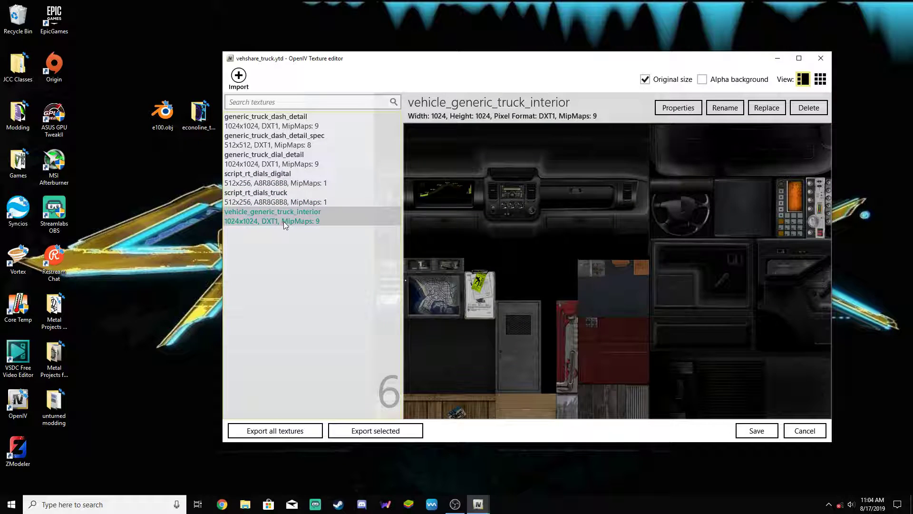
click(199, 114)
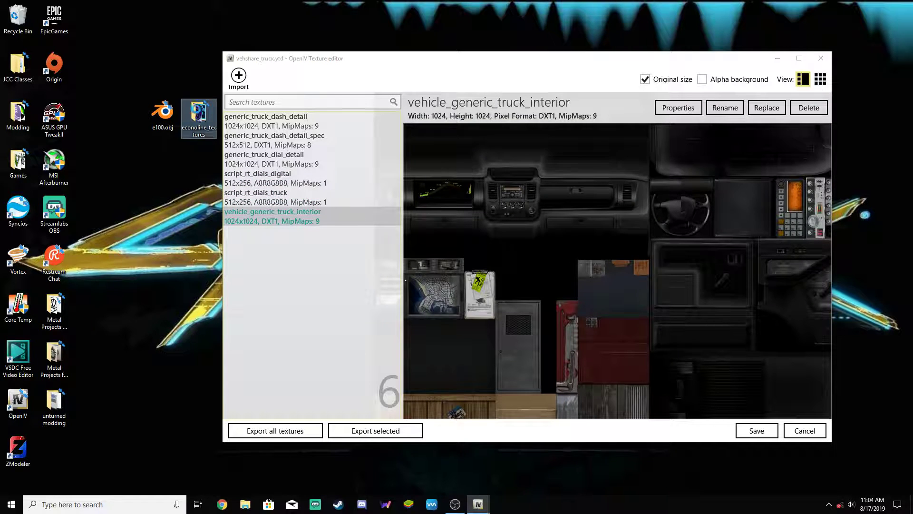
click(805, 436)
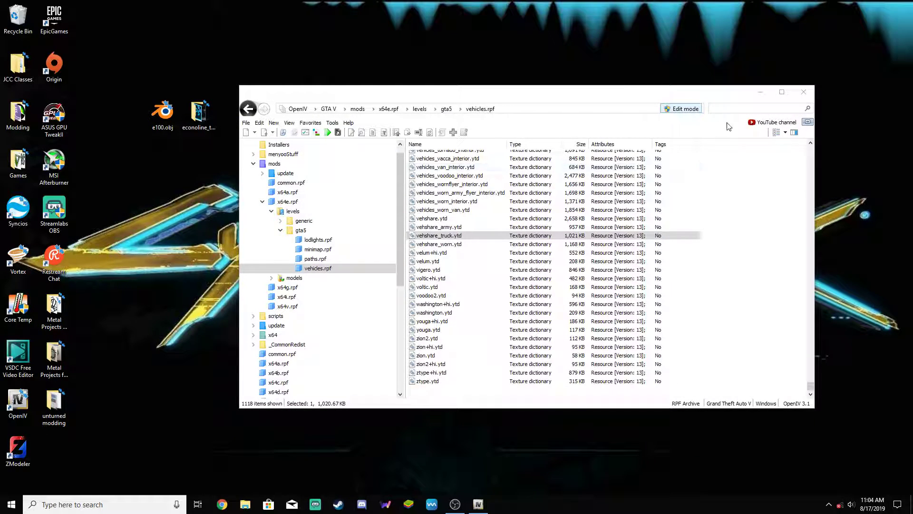
click(804, 93)
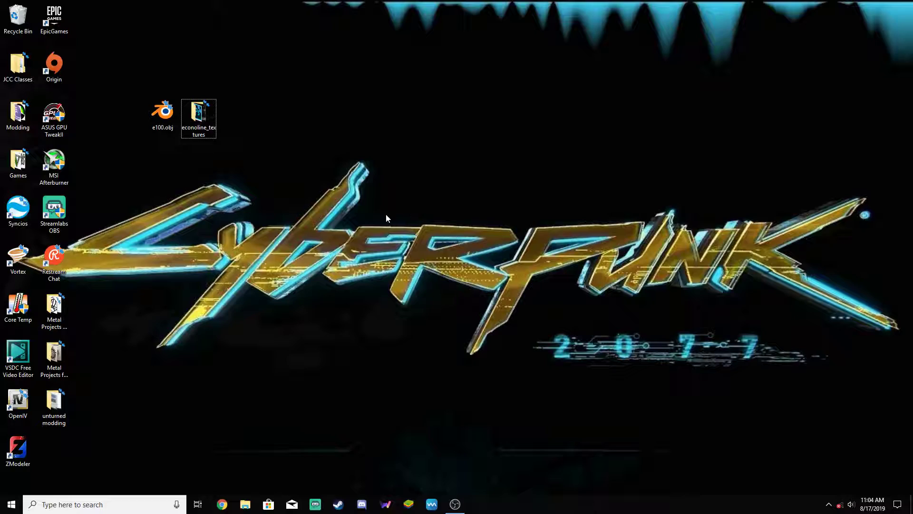
Open the econoline_textures folder, check the exported DDS files and close the folder.
double_click(196, 108)
drag(733, 360, 376, 216)
click(509, 347)
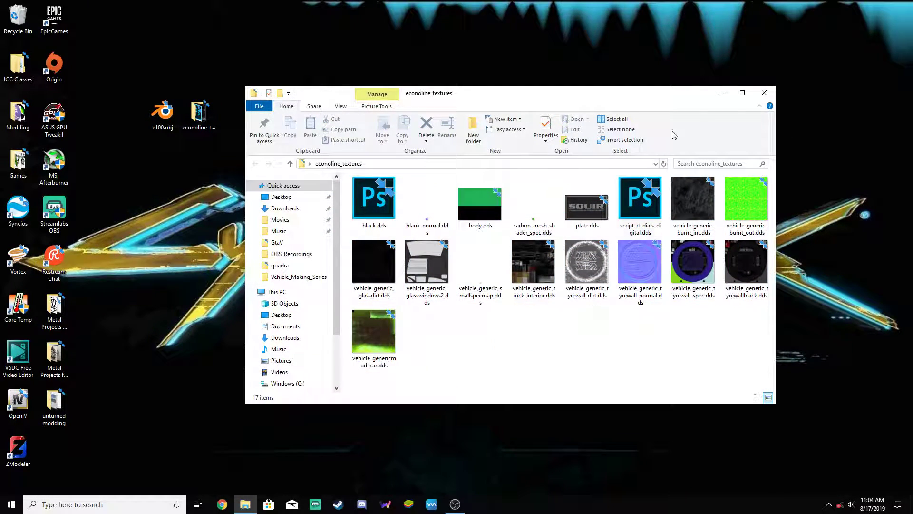
click(762, 95)
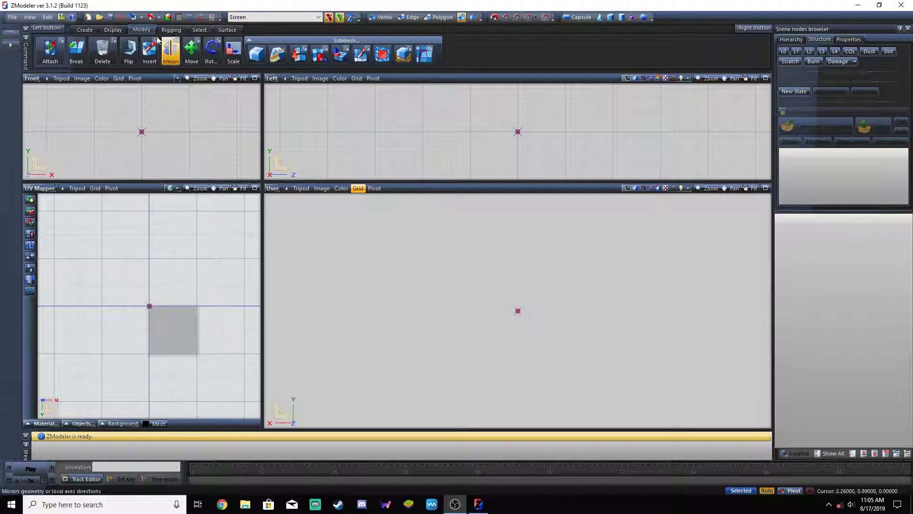
Switch to ZModeler and import e100.obj from the desktop with no mesh split, leaving materials and axis flipping off.
click(134, 17)
scroll(438, 245, down, 6)
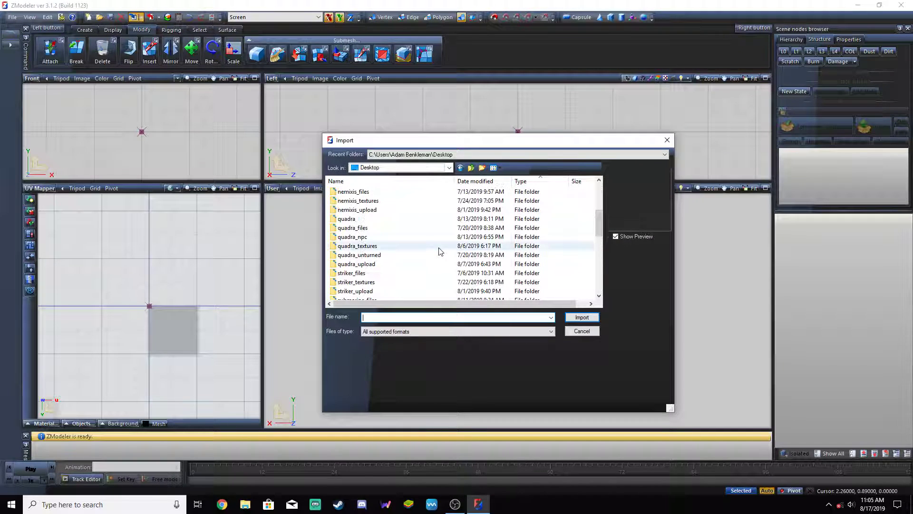
click(365, 282)
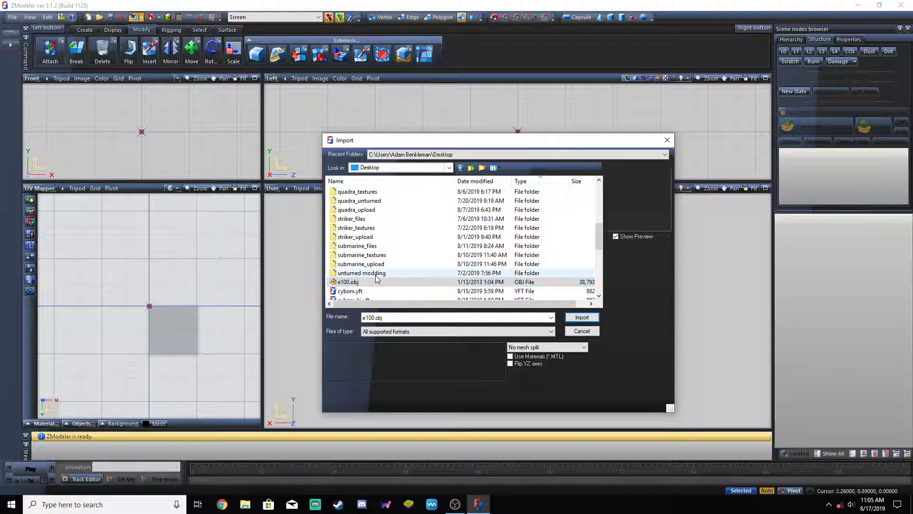
click(577, 317)
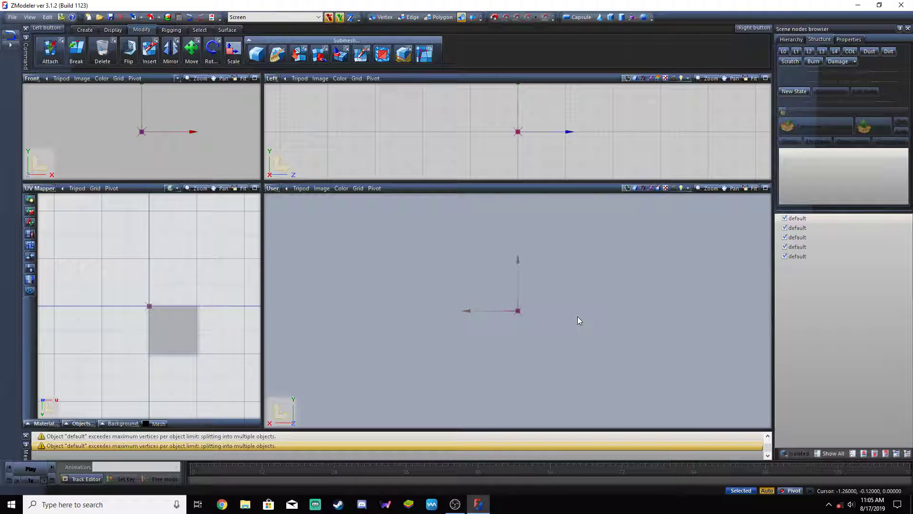
Fit the imported van in the User viewport and inspect the model's orientation.
scroll(534, 335, down, 3)
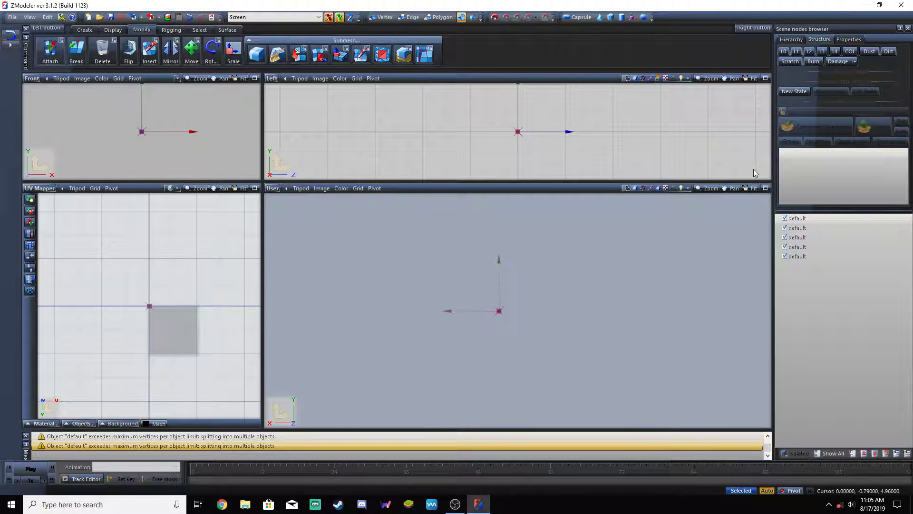
click(749, 189)
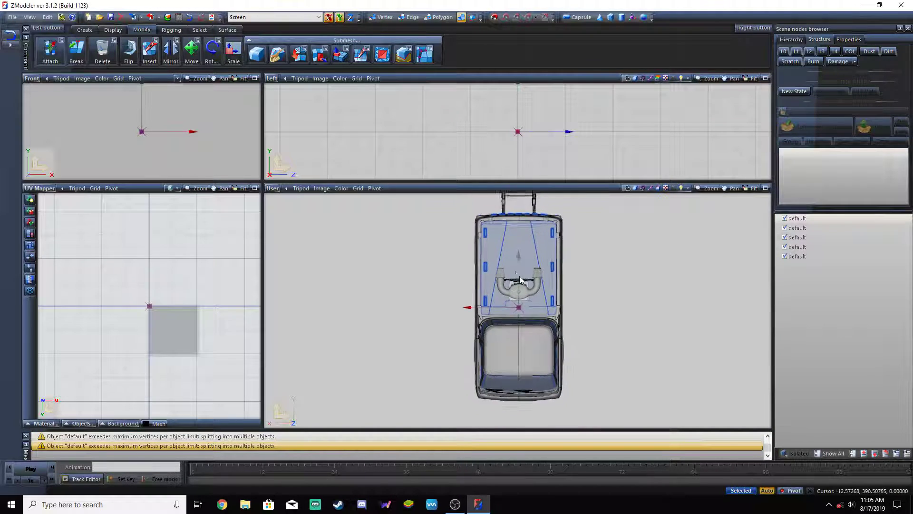
middle_drag(620, 272, 584, 257)
middle_drag(420, 231, 537, 288)
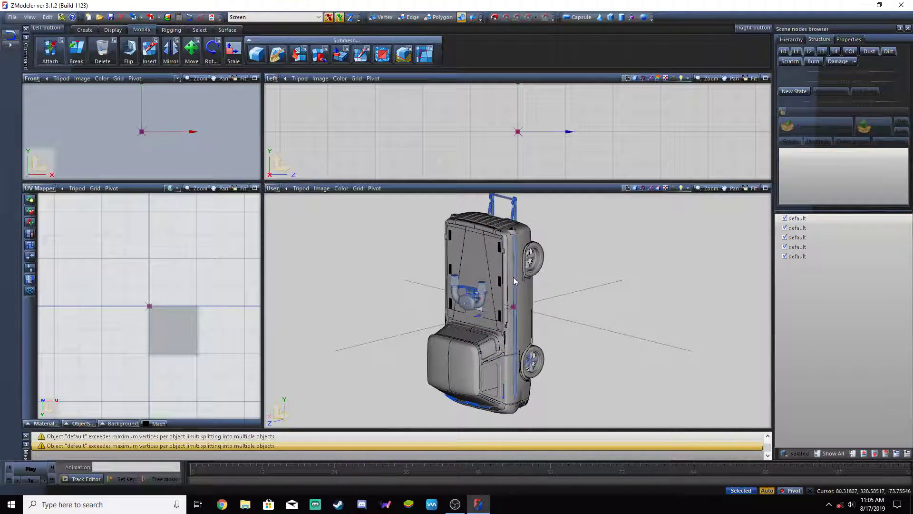
Select all imported van meshes and rotate them -90 degrees about the world X axis.
mouse_move(662, 328)
middle_down()
mouse_move(636, 322)
mouse_move(658, 309)
mouse_move(664, 290)
mouse_move(662, 343)
mouse_move(654, 328)
middle_up()
drag(601, 230, 469, 404)
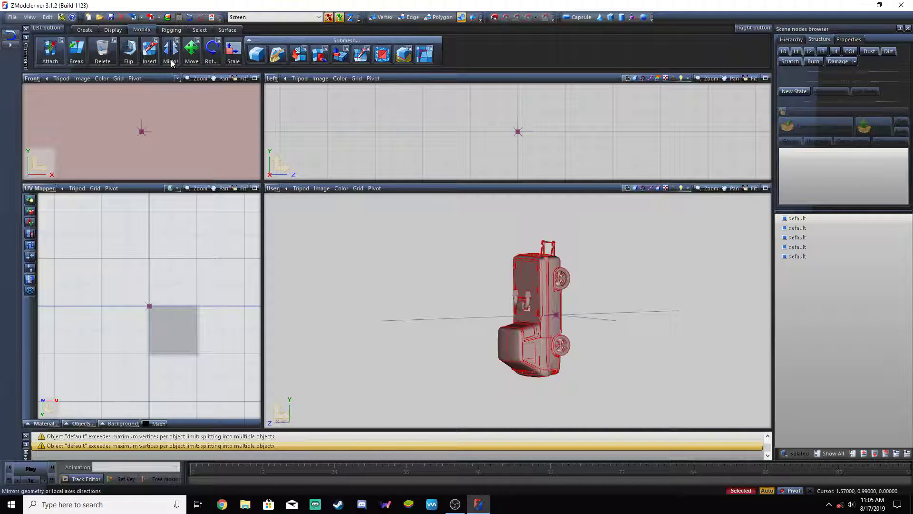
click(212, 50)
key(x)
middle_drag(336, 406, 488, 367)
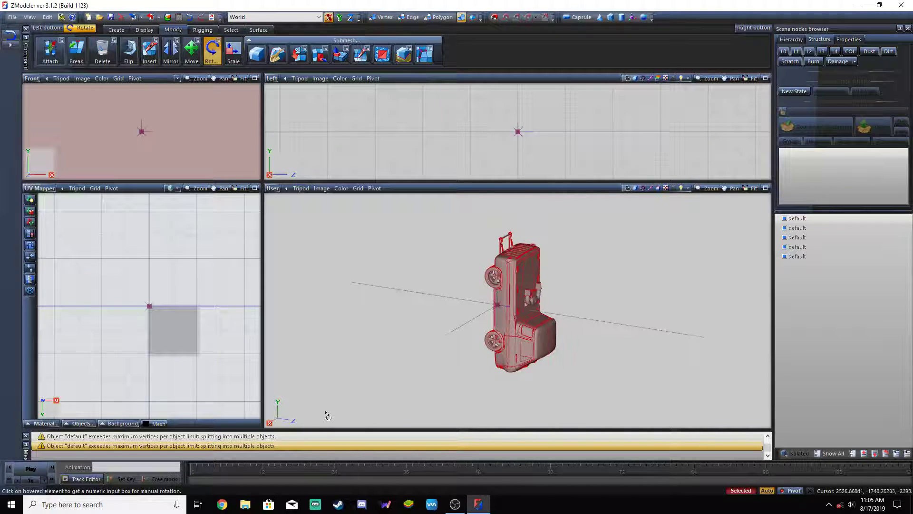
middle_drag(294, 427, 401, 400)
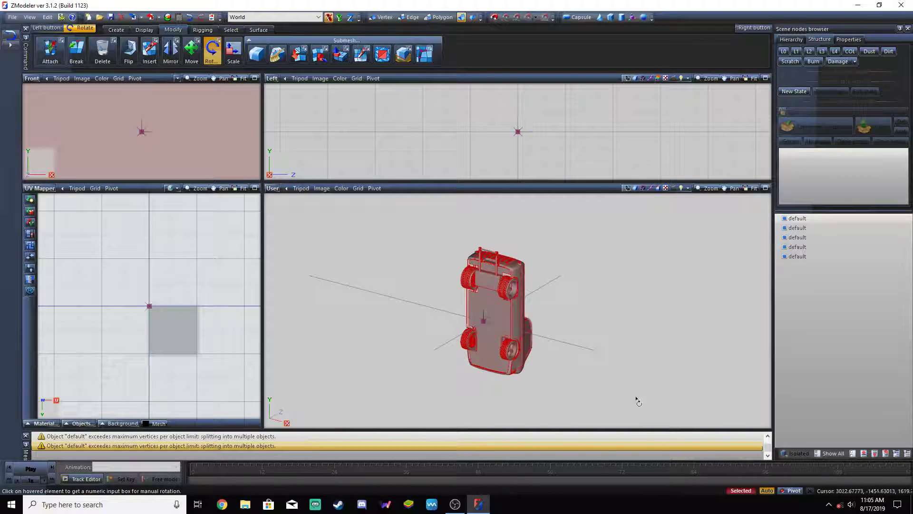
mouse_move(588, 311)
middle_down()
mouse_move(574, 309)
mouse_move(582, 310)
middle_up()
click(513, 318)
text(-90.000)
click(529, 329)
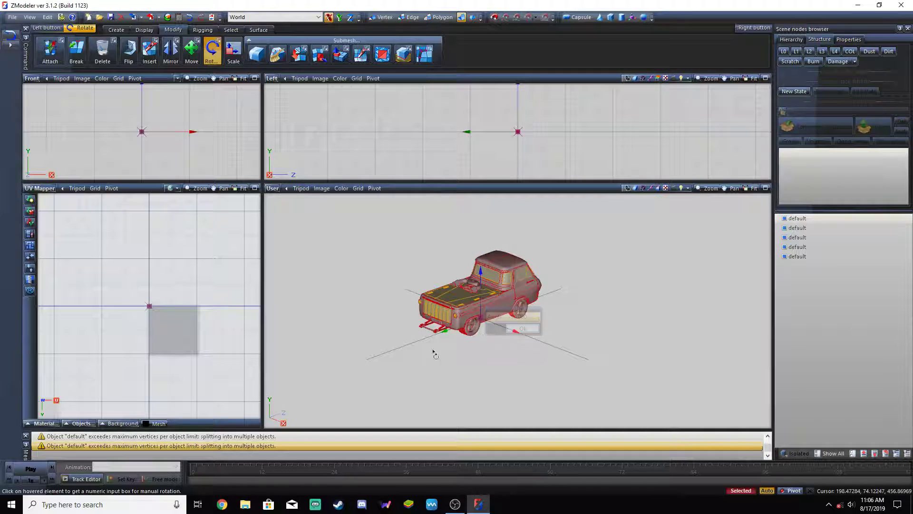
Rotate the selected meshes 180 degrees about the world Y axis, leave the Rotate tool and deselect everything.
click(270, 401)
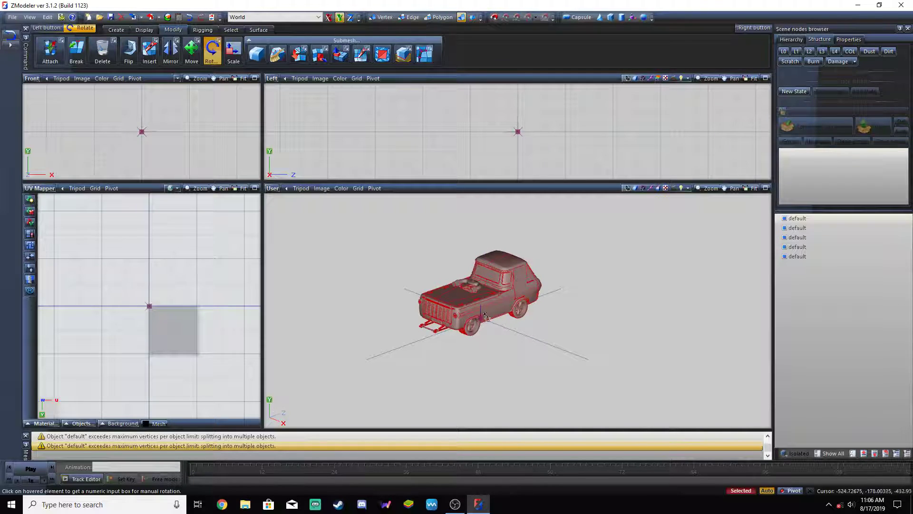
click(526, 307)
text(180.000)
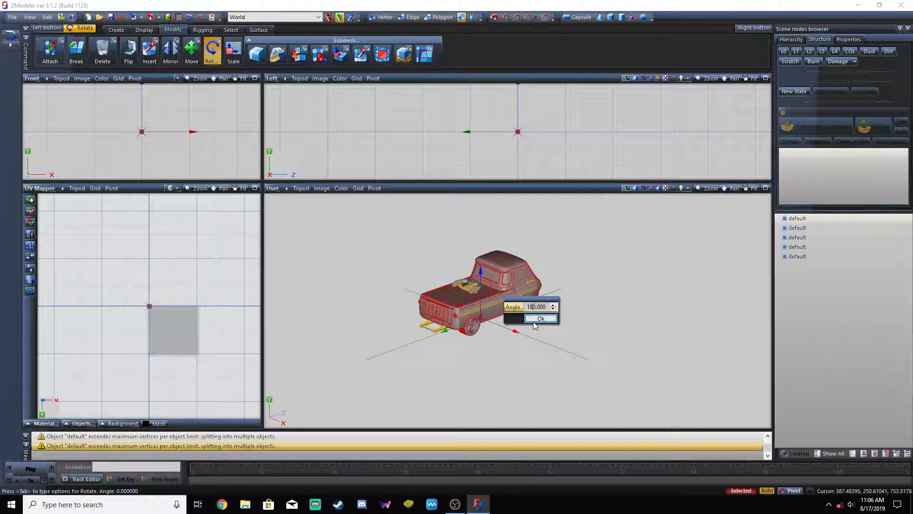
click(534, 321)
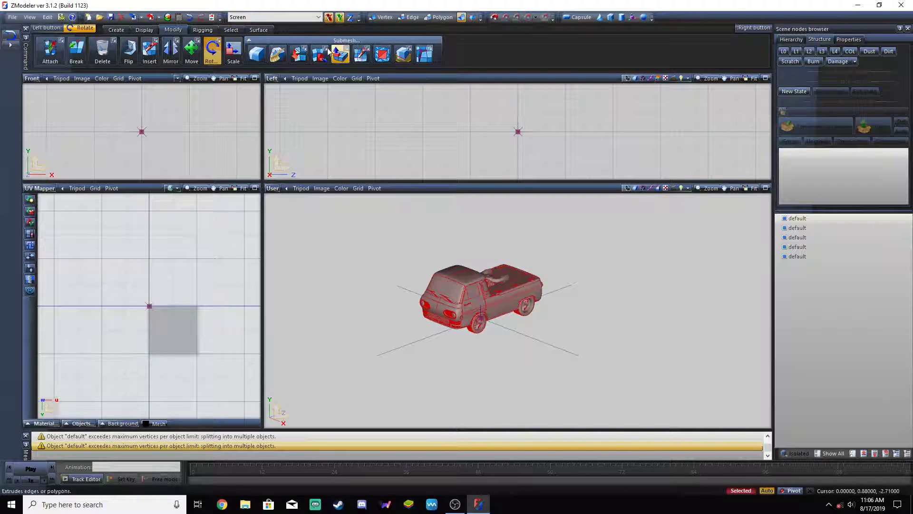
click(212, 51)
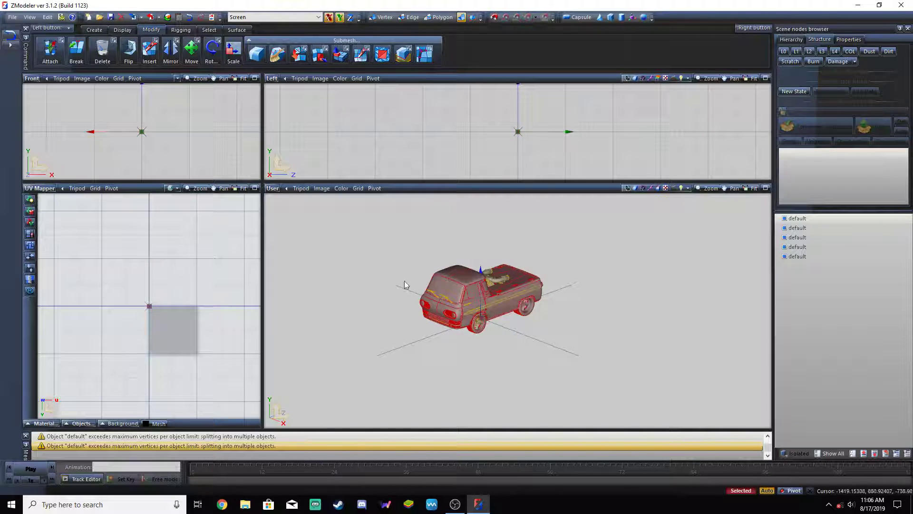
scroll(467, 309, up, 6)
mouse_move(558, 326)
middle_down()
mouse_move(528, 354)
mouse_move(553, 352)
mouse_move(559, 337)
middle_up()
drag(654, 324, 681, 341)
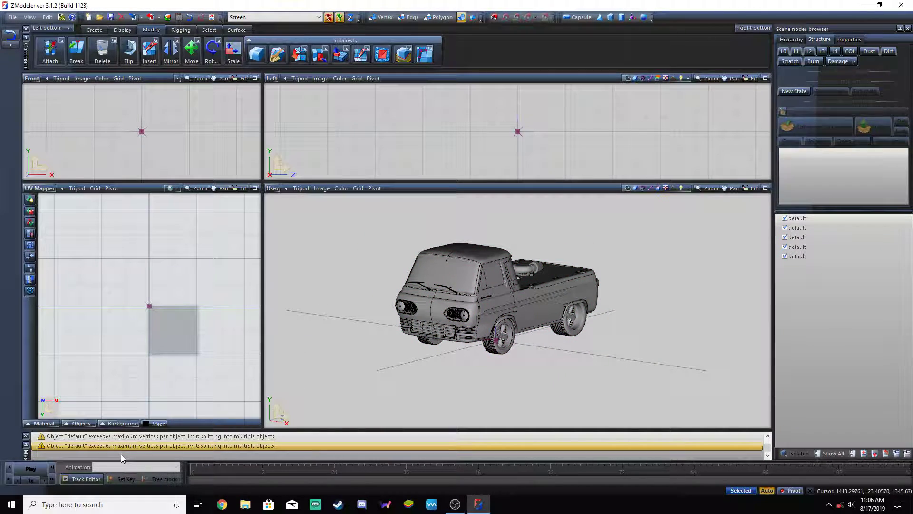
Isolate the first default mesh, check its vertex and polygon counts in its properties, and deselect it.
click(784, 255)
click(785, 246)
click(785, 236)
click(785, 227)
drag(661, 218, 332, 379)
click(839, 40)
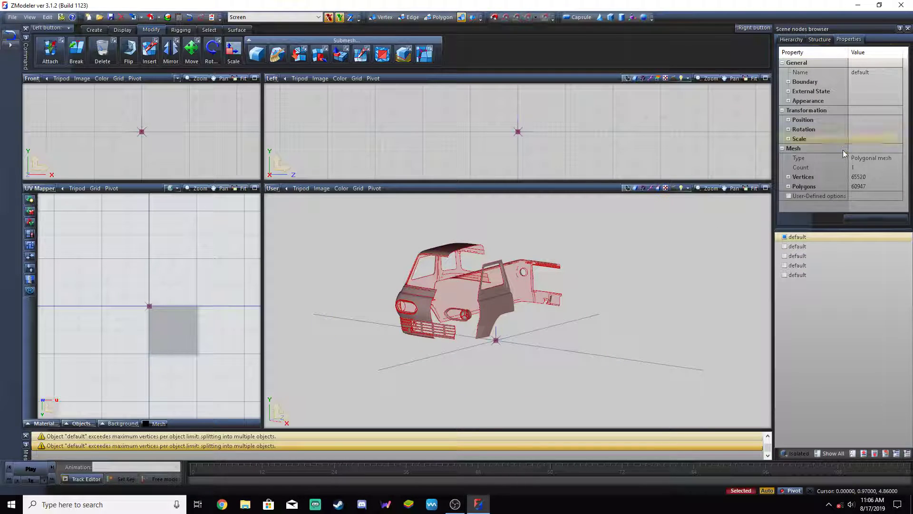
click(655, 260)
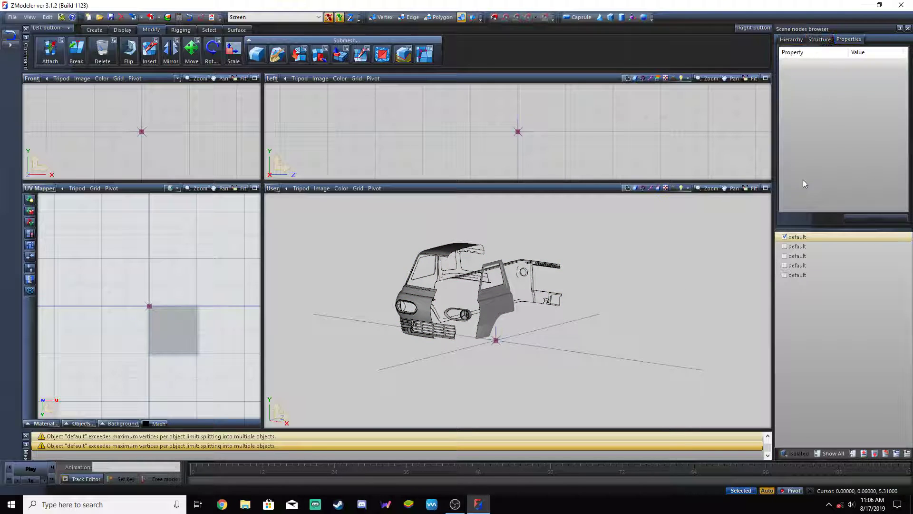
Toggle the visibility of the first four default meshes to examine which van geometry each contains, leaving them hidden.
click(785, 237)
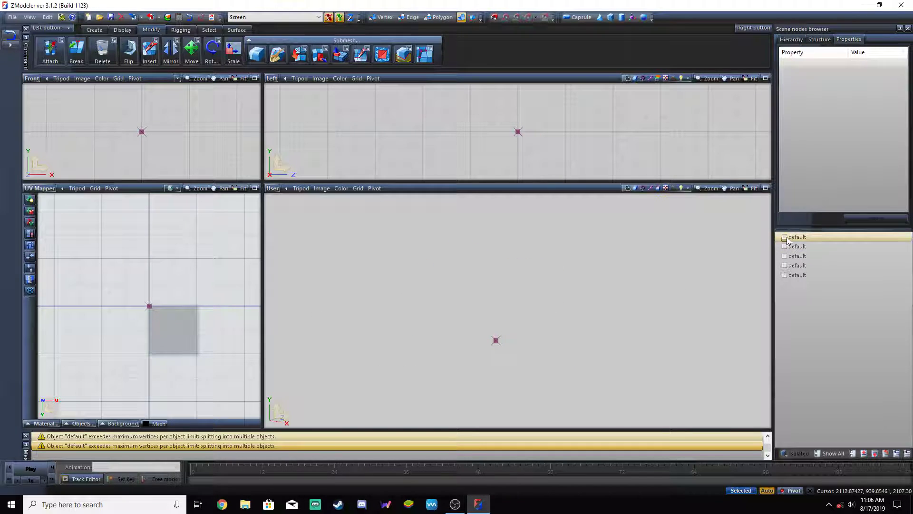
click(785, 237)
click(786, 246)
click(785, 256)
click(785, 266)
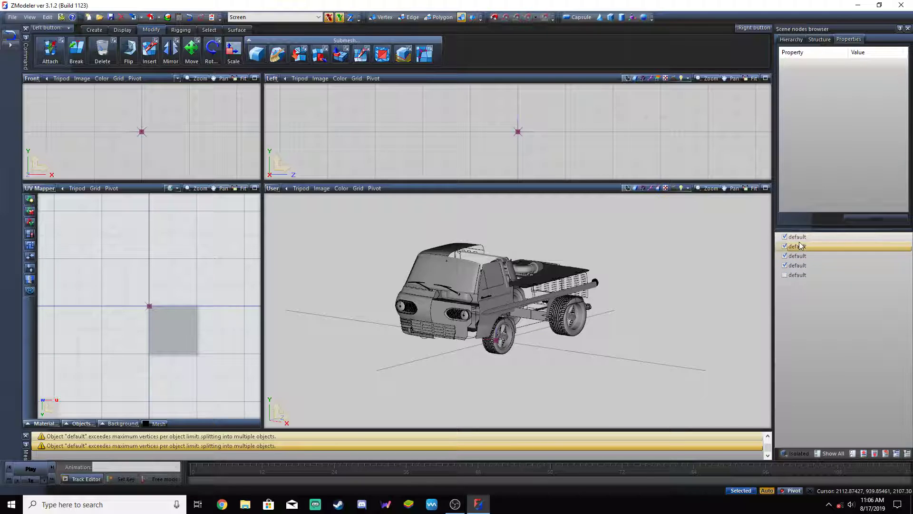
click(785, 265)
click(785, 256)
click(785, 237)
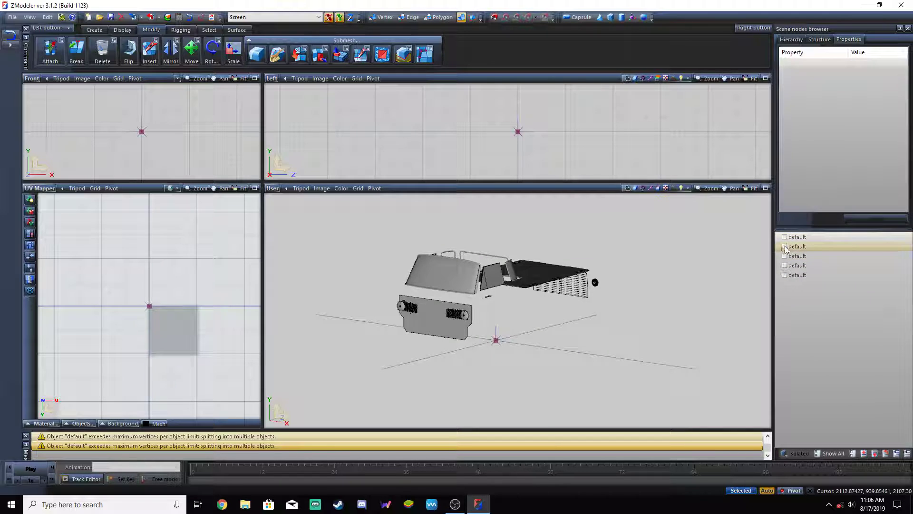
click(785, 246)
Show only the last default mesh, check its vertex and polygon counts, and hide it again.
click(785, 275)
drag(628, 232, 350, 369)
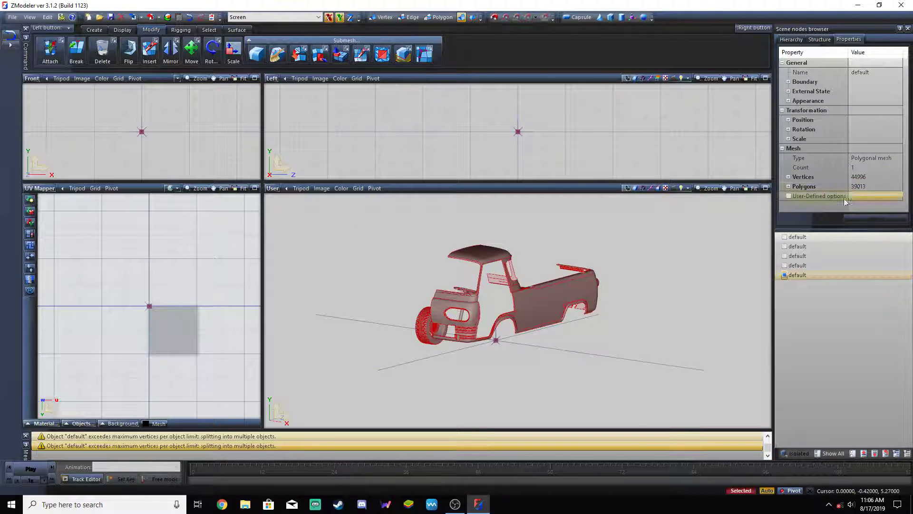
click(740, 269)
click(785, 275)
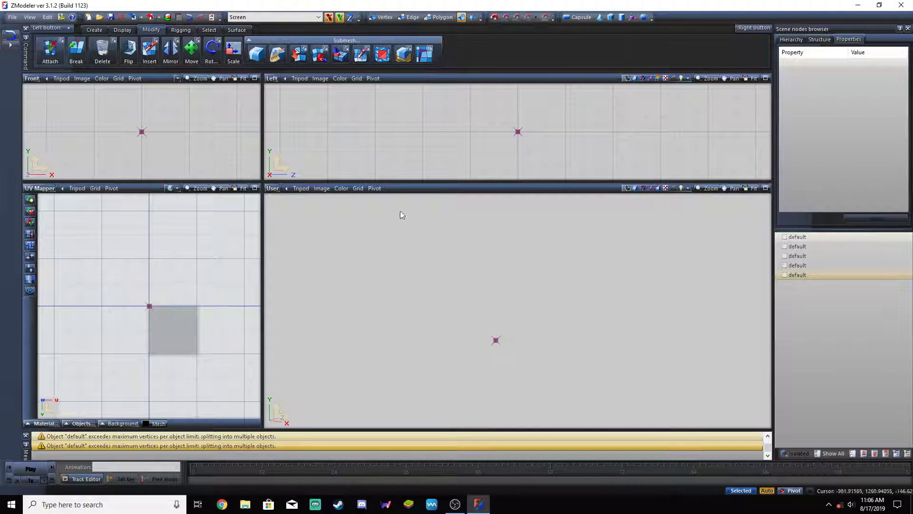
Create a texture group named econoline in the Textures Browser and select it.
click(179, 17)
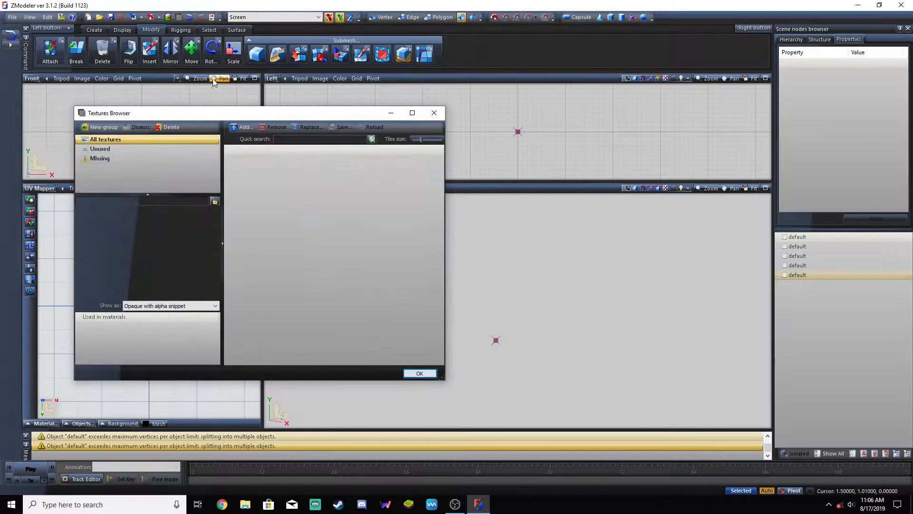
click(100, 127)
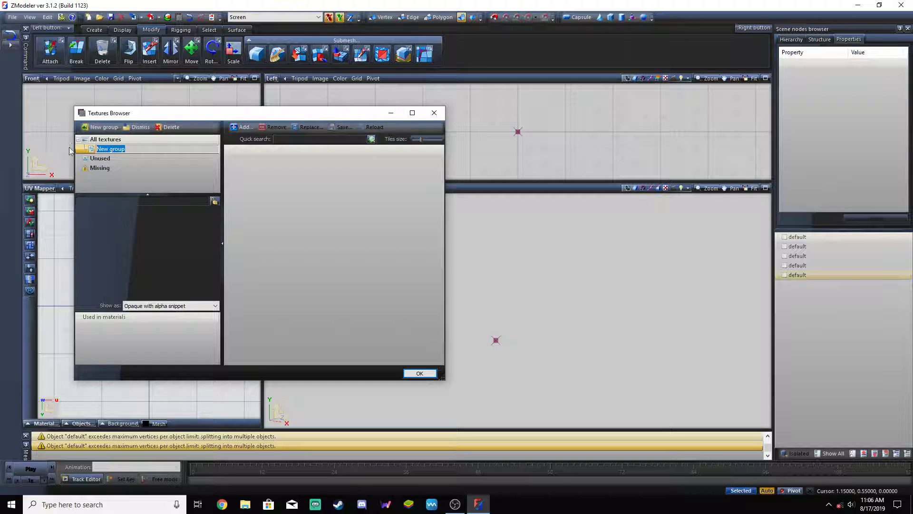
text(econoline)
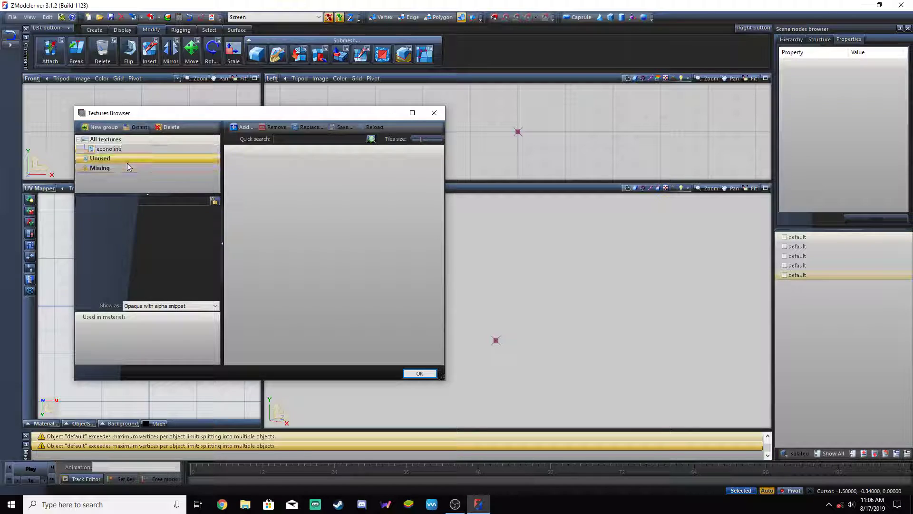
click(131, 150)
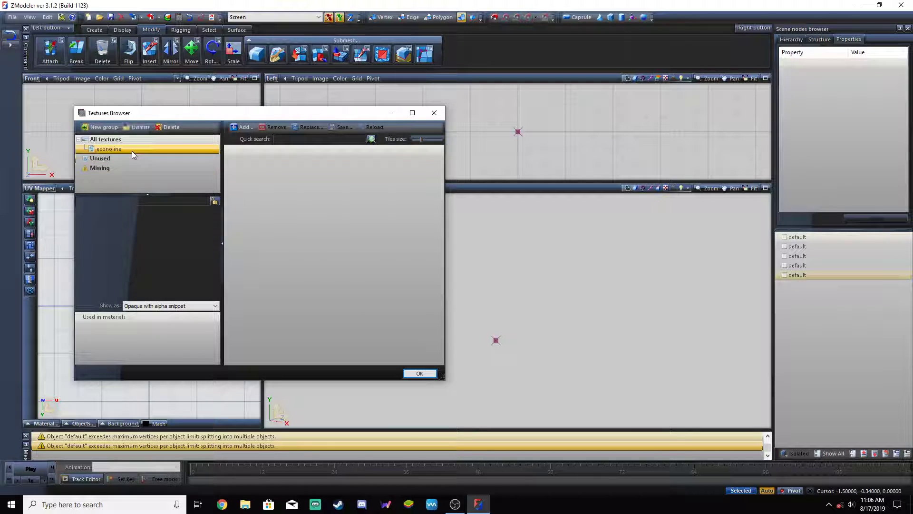
Add all DDS files from the desktop's econoline_textures folder to the econoline texture group.
click(246, 127)
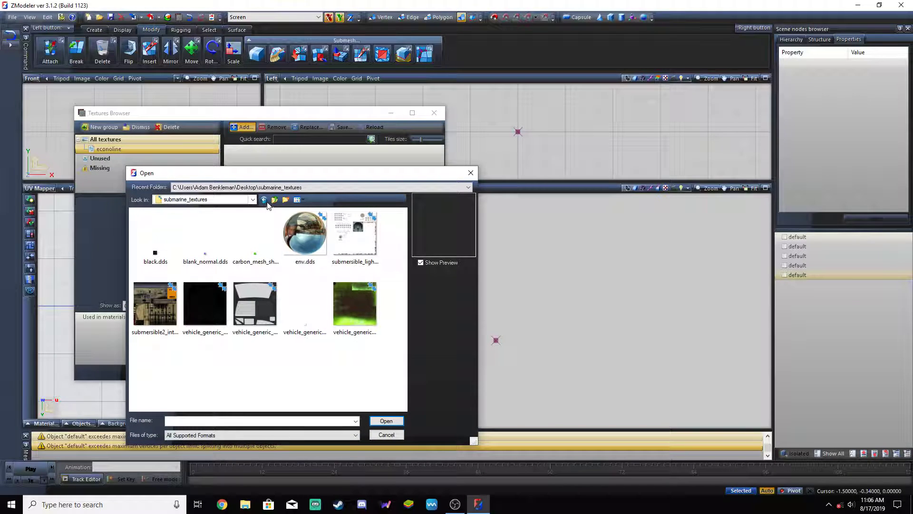
click(274, 200)
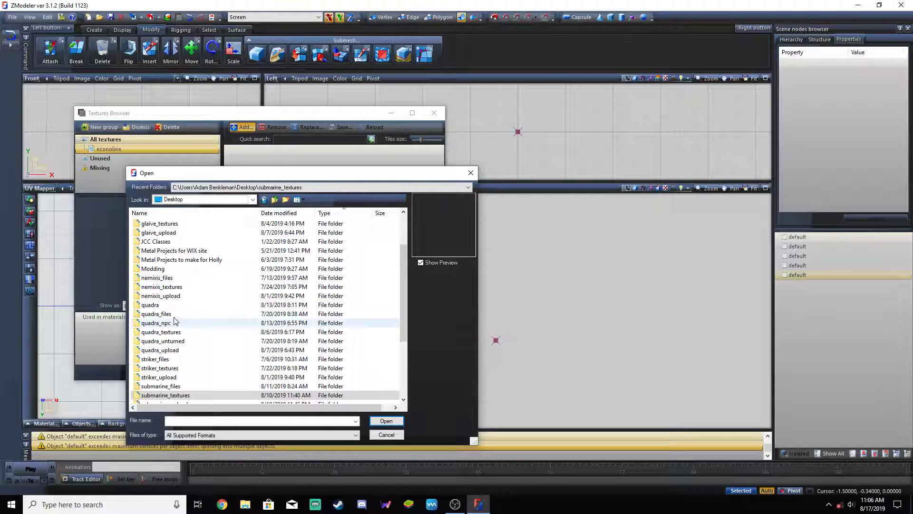
scroll(171, 273, up, 2)
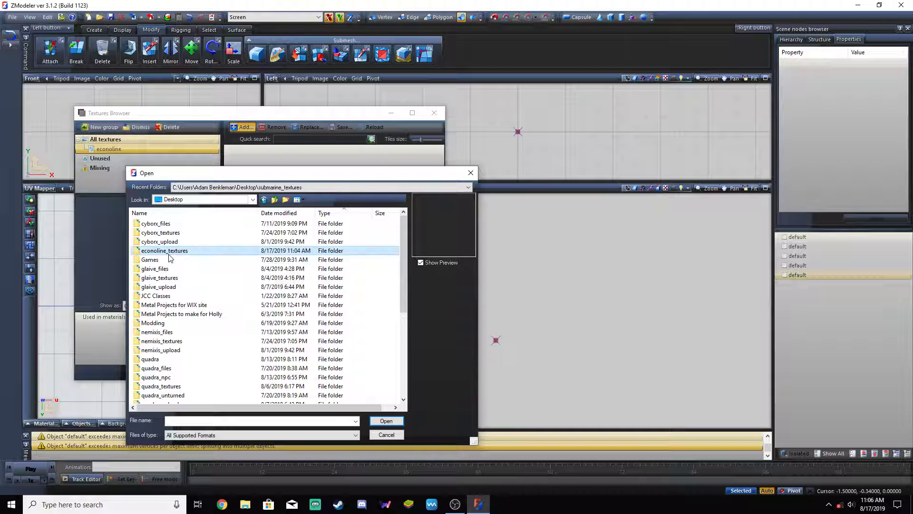
double_click(167, 251)
click(216, 248)
shift+click(375, 400)
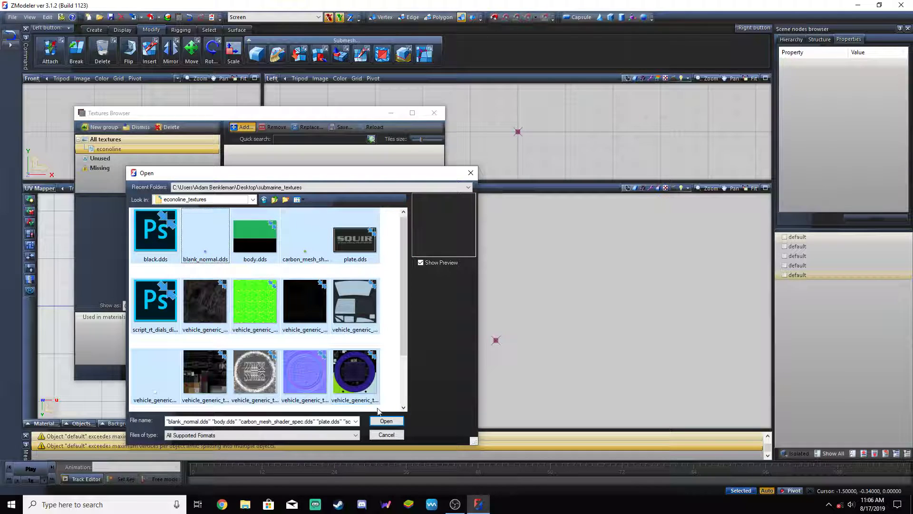
click(385, 421)
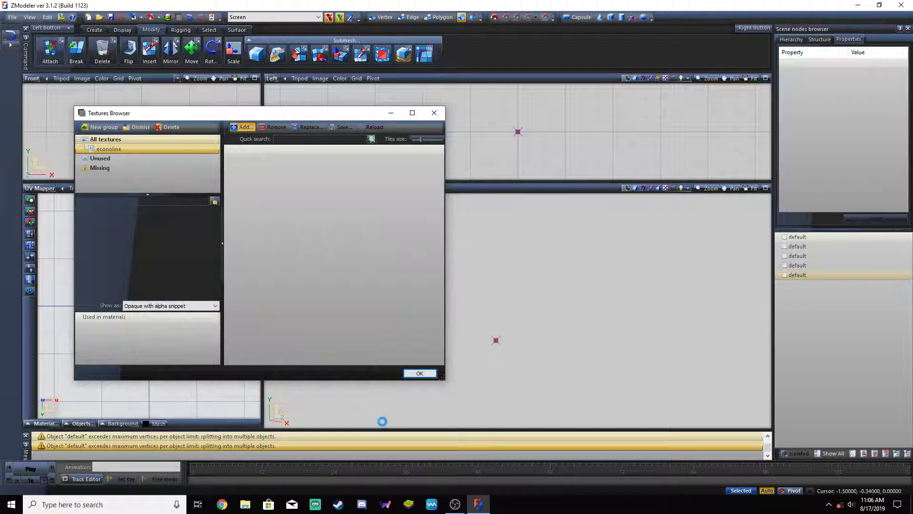
Look through the textures in the econoline group, close the Textures Browser, and briefly check the Material Browser.
scroll(358, 254, up, 5)
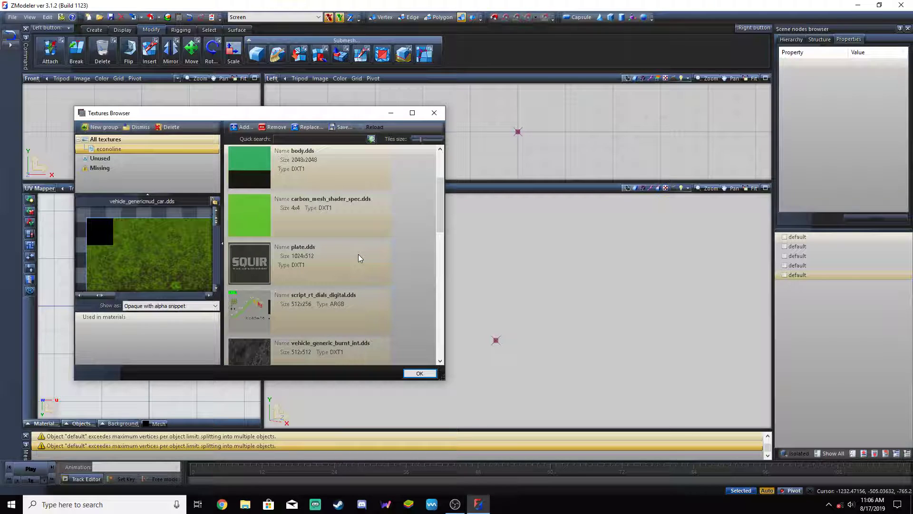
scroll(358, 254, down, 2)
scroll(358, 257, down, 3)
scroll(356, 260, up, 8)
scroll(356, 260, up, 2)
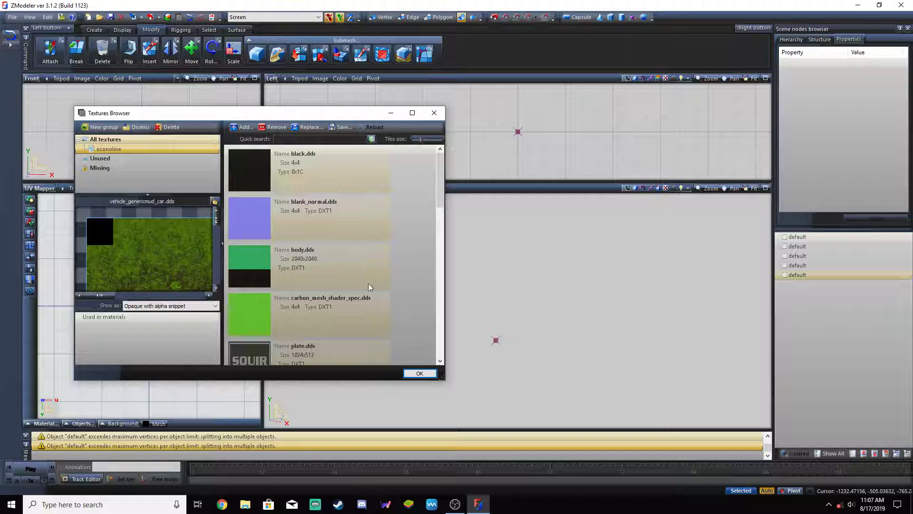
click(420, 373)
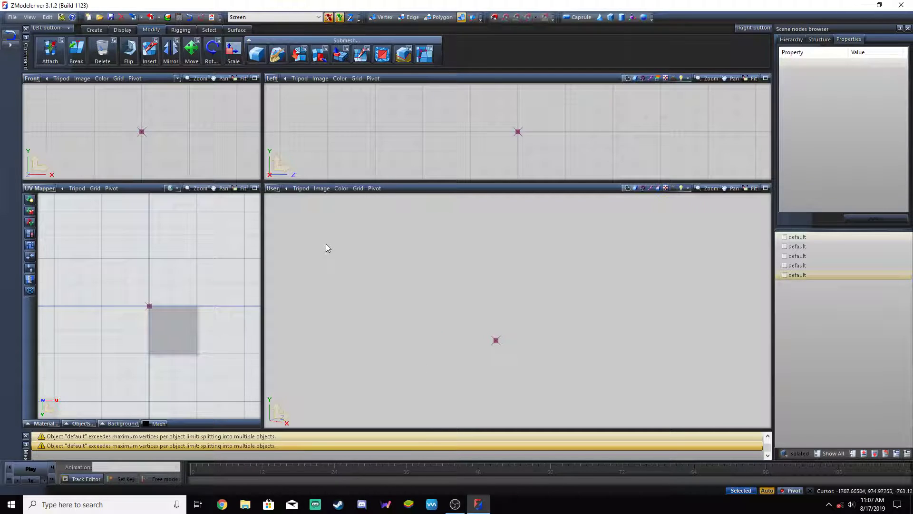
click(168, 17)
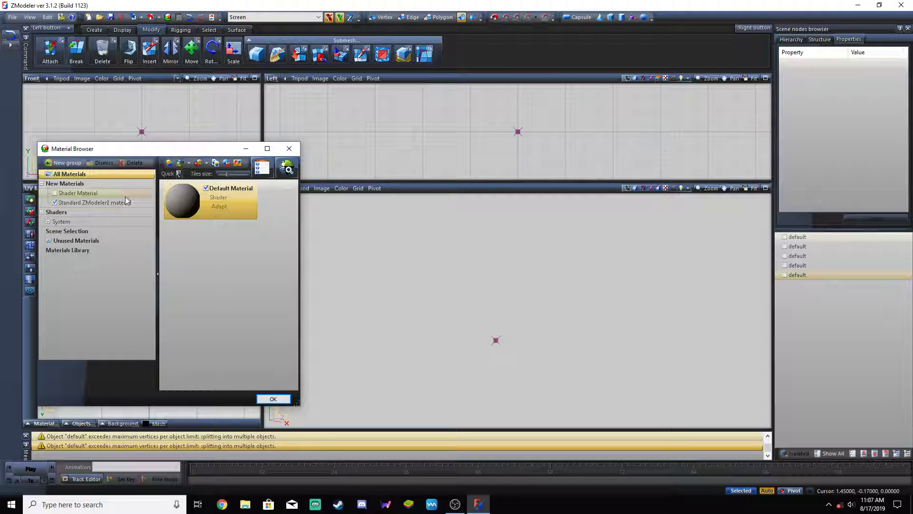
click(274, 399)
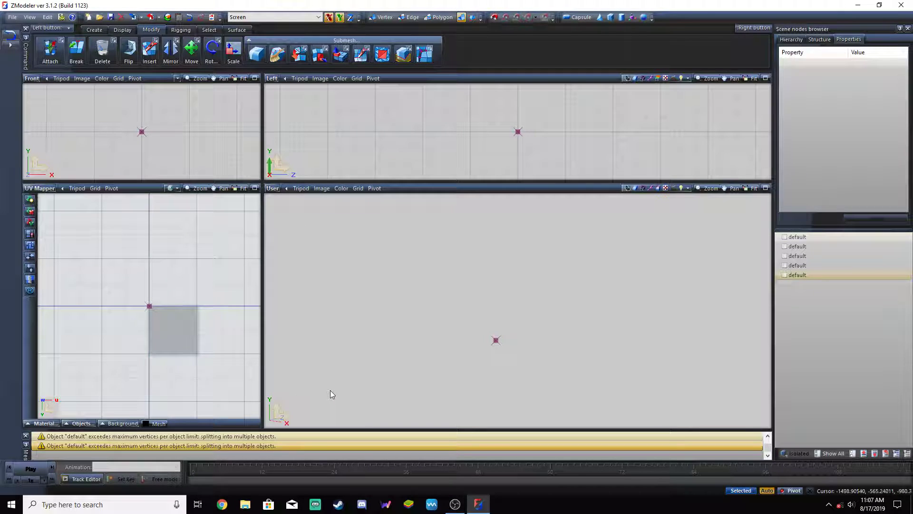
Minimize ZModeler, launch OpenIV for GTA V from the desktop, and shift its window clear of e100.obj.
click(858, 5)
double_click(18, 401)
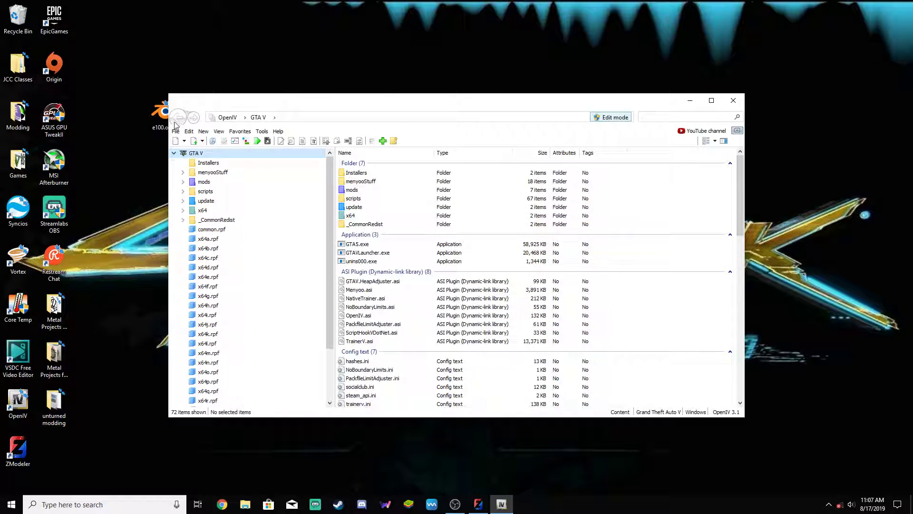
mouse_move(195, 105)
mouse_down()
mouse_move(233, 110)
mouse_move(208, 110)
mouse_up()
double_click(163, 114)
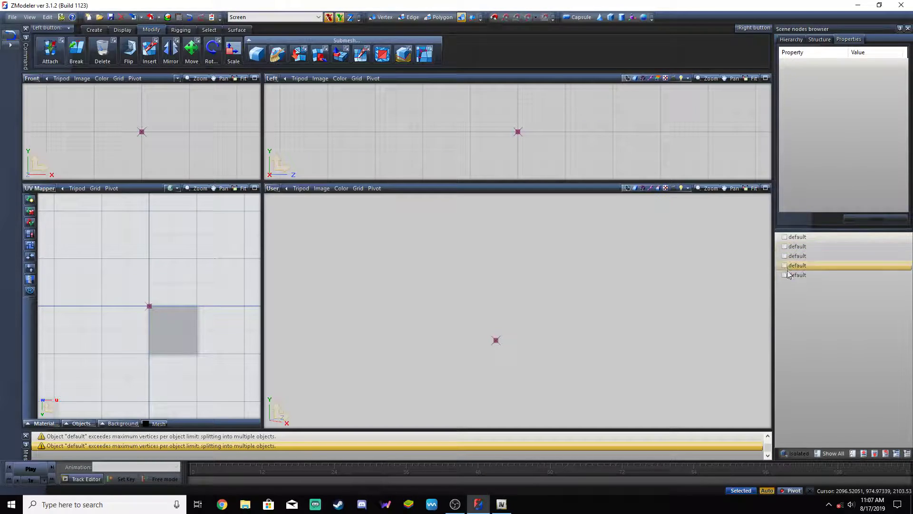
Show all five default meshes in ZModeler, inspect the complete van, and switch back to OpenIV.
click(784, 275)
click(784, 265)
click(785, 256)
click(785, 248)
click(785, 237)
scroll(590, 310, up, 4)
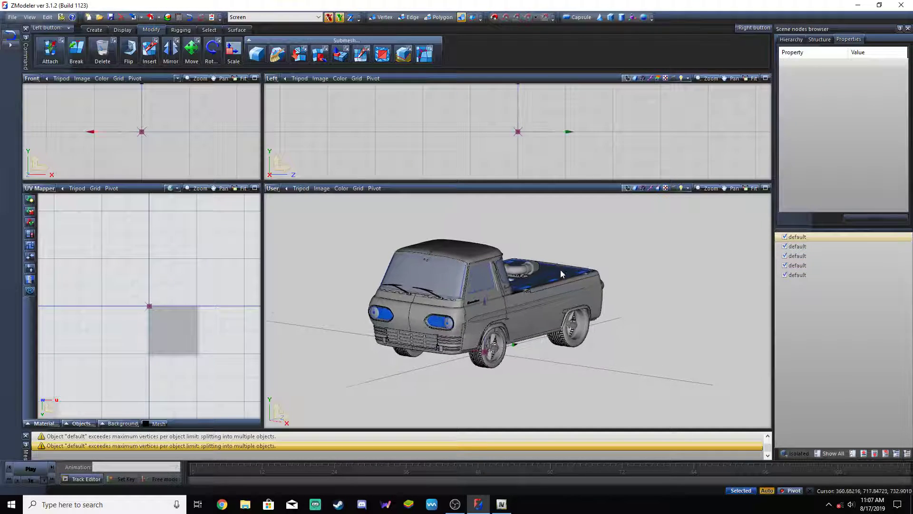
scroll(590, 310, down, 1)
scroll(486, 336, up, 1)
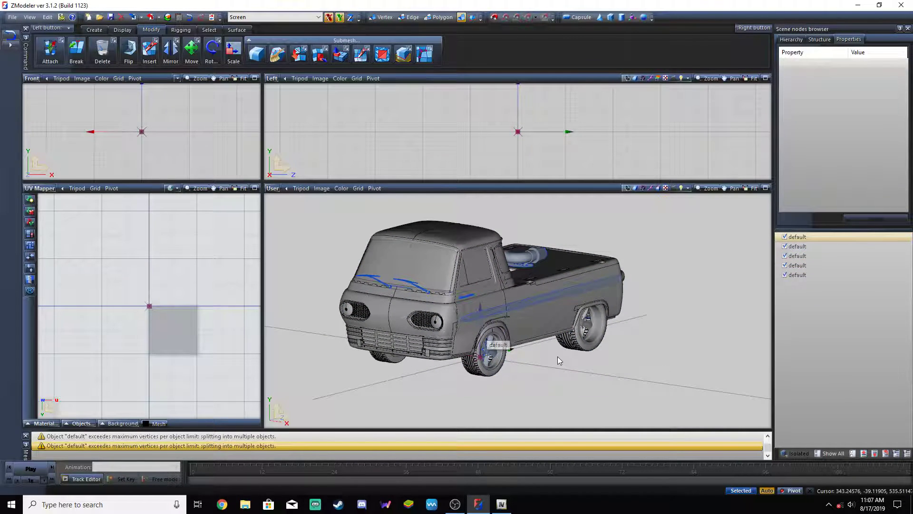
click(859, 8)
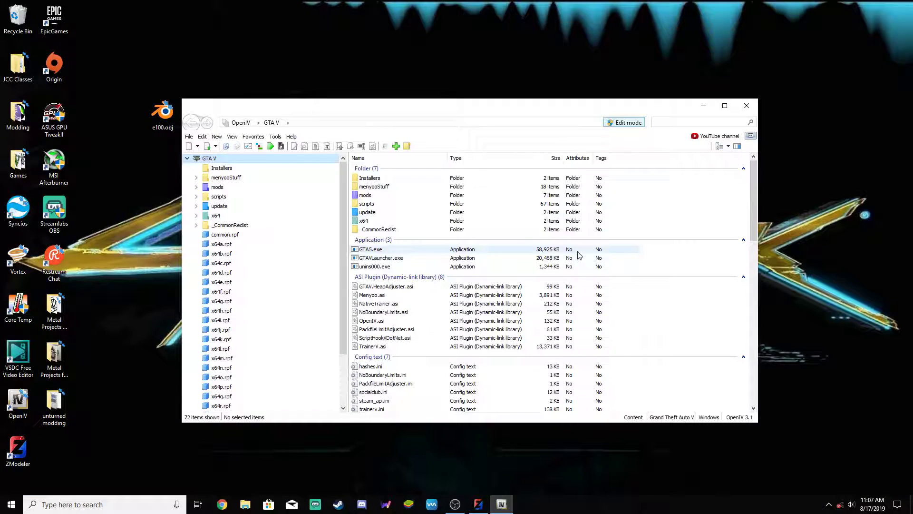
Browse to mods > x64e.rpf > levels > gta5 > vehicles.rpf and find the bison vehicle files.
click(217, 187)
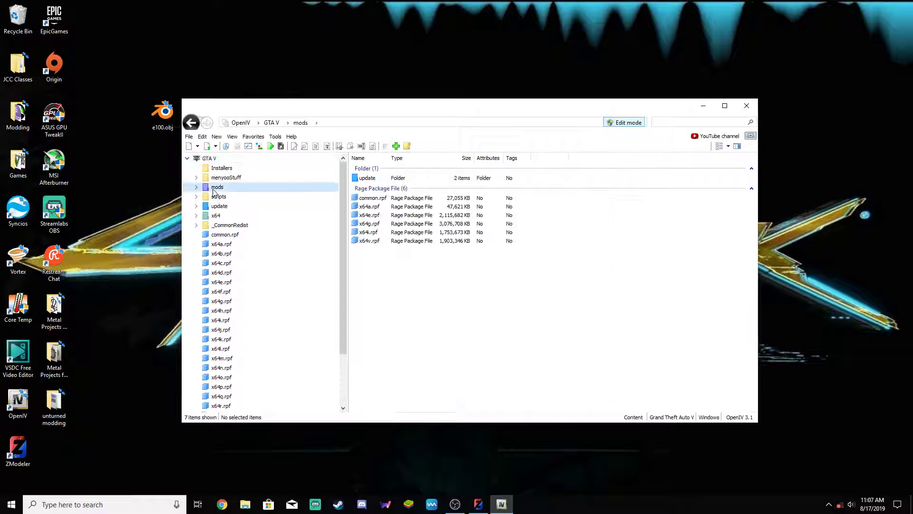
double_click(383, 214)
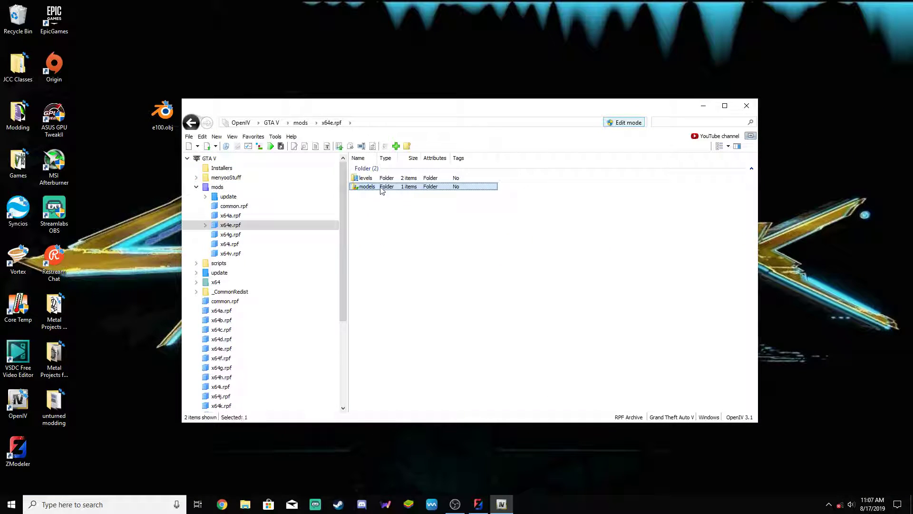
double_click(365, 178)
double_click(376, 186)
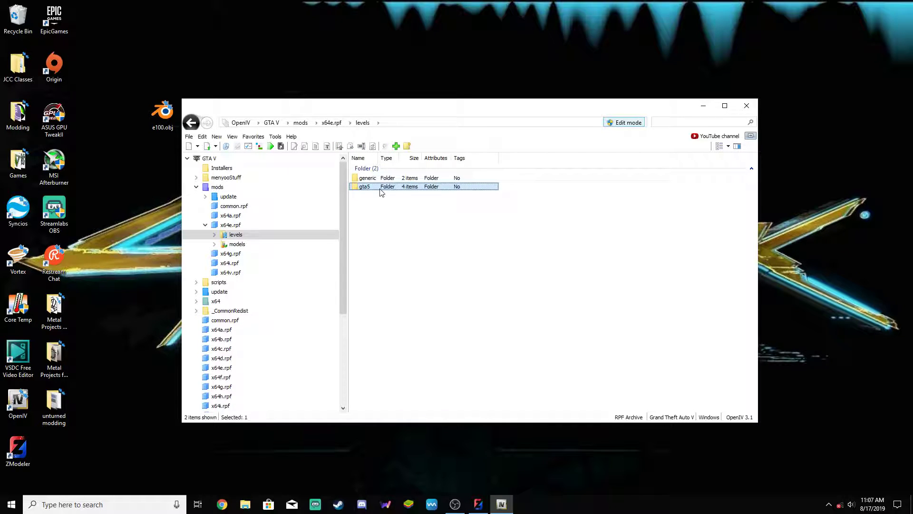
click(380, 203)
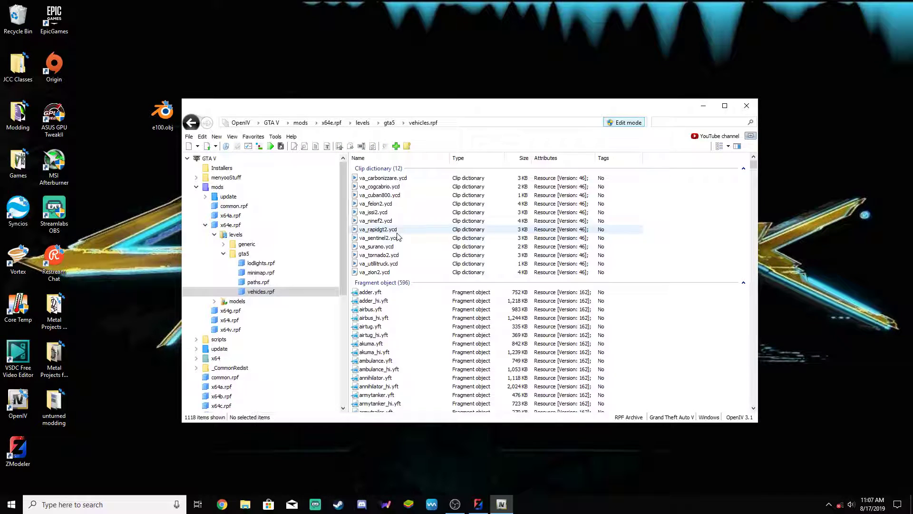
scroll(408, 266, down, 10)
scroll(406, 275, down, 5)
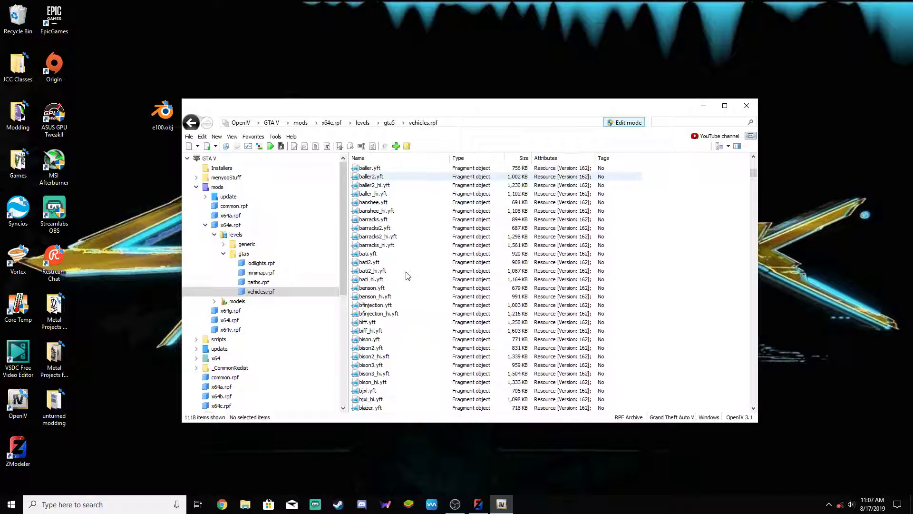
Preview the bison.yft and bison_hi.yft models to compare them, closing the model viewer after each.
click(377, 316)
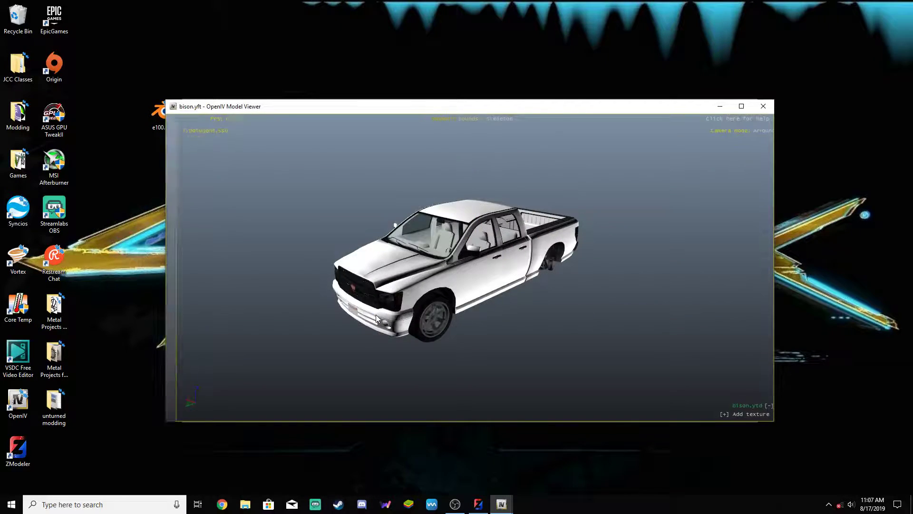
drag(495, 290, 637, 290)
click(763, 106)
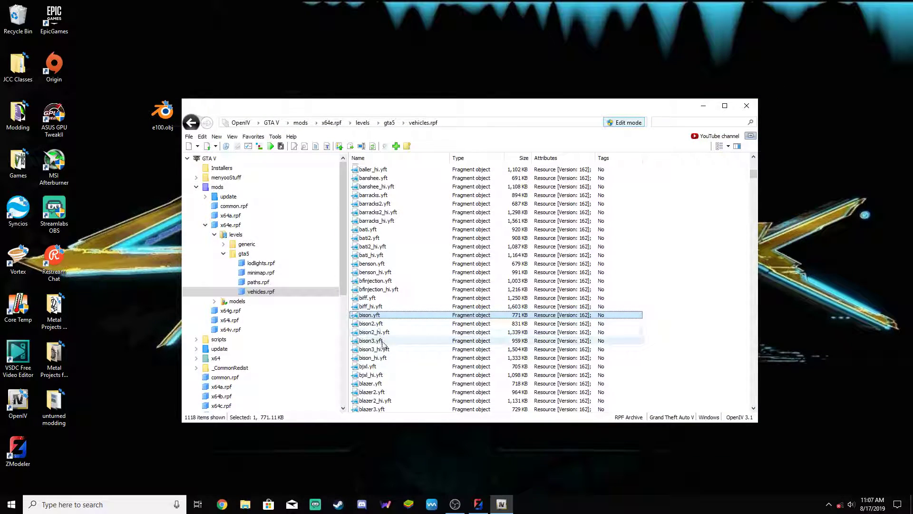
double_click(382, 360)
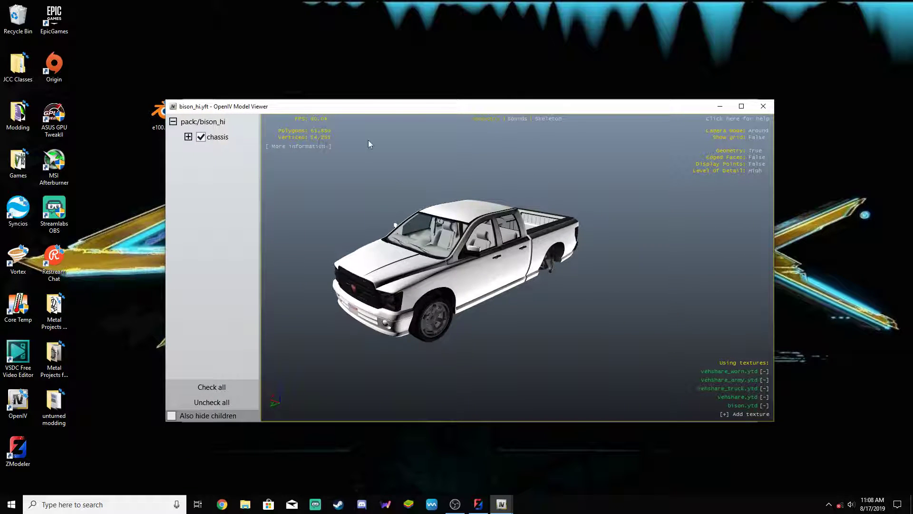
click(759, 109)
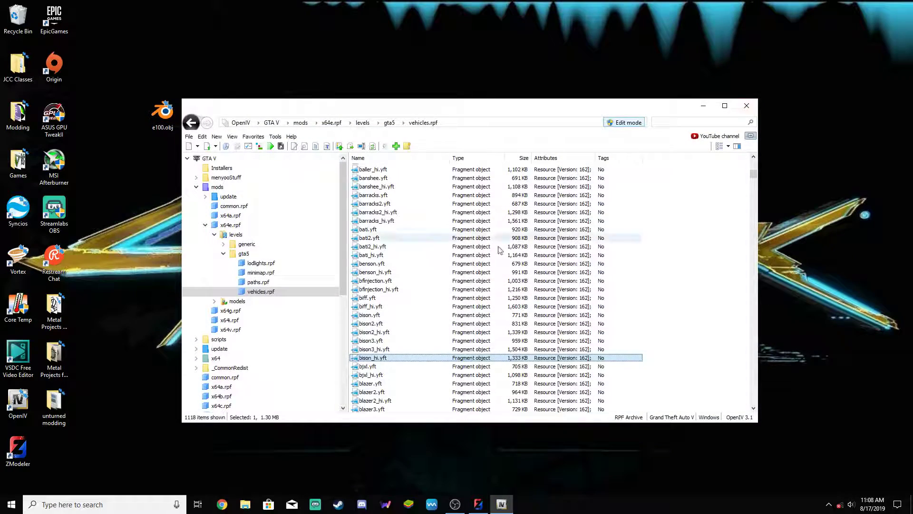
double_click(381, 315)
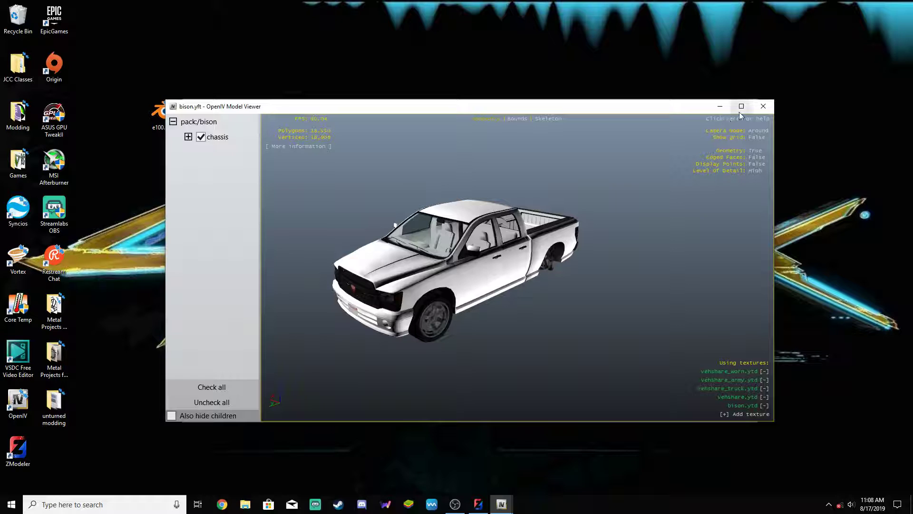
click(763, 106)
Extract bison_hi.yft from vehicles.rpf to the desktop, close OpenIV, and place the file near e100.obj.
click(404, 358)
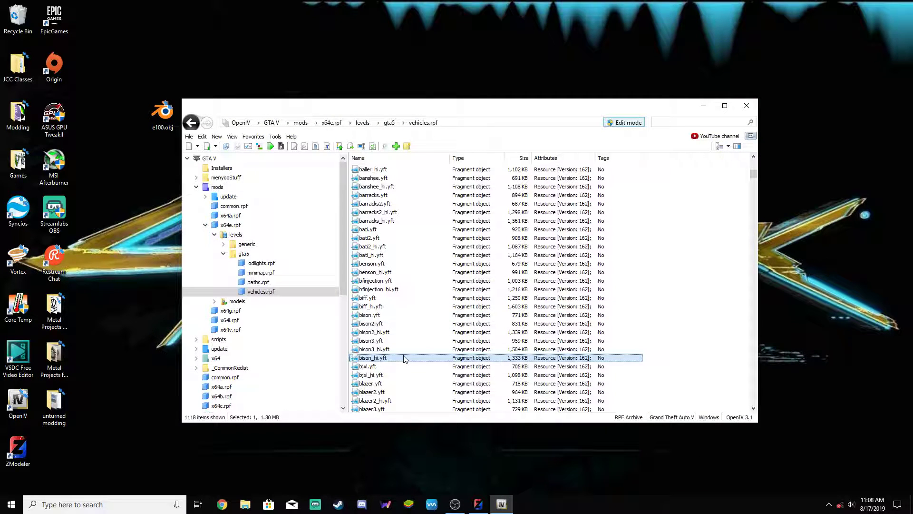
drag(185, 329, 150, 293)
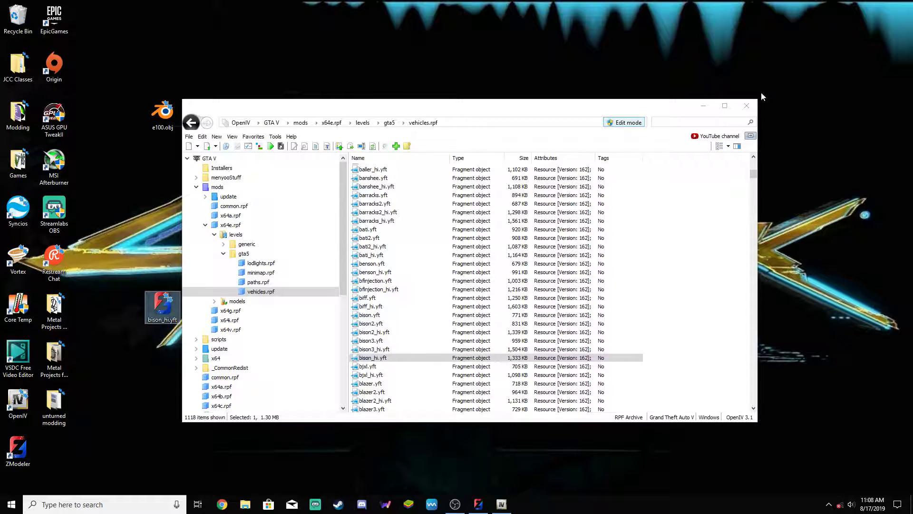
click(747, 107)
drag(162, 308, 166, 165)
Switch to ZModeler and import bison_hi.yft from the desktop with the default import options.
click(478, 504)
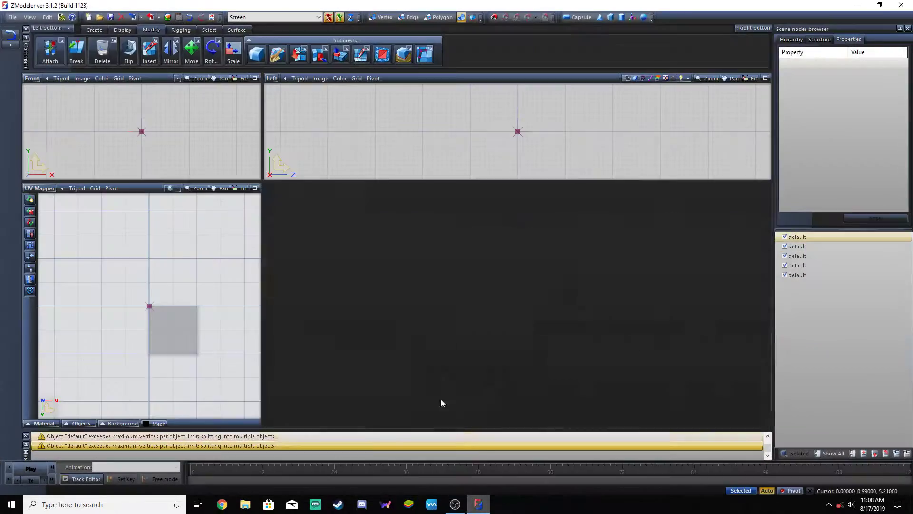
click(133, 17)
scroll(378, 260, down, 8)
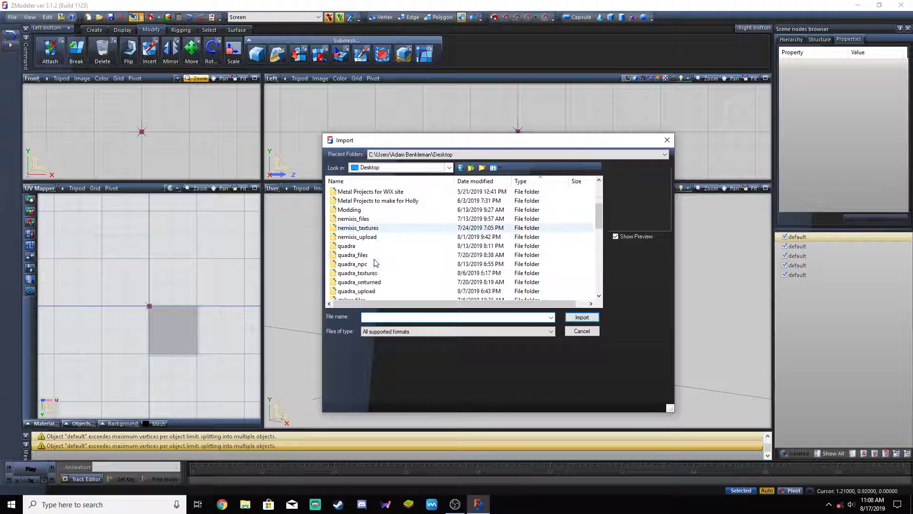
click(378, 263)
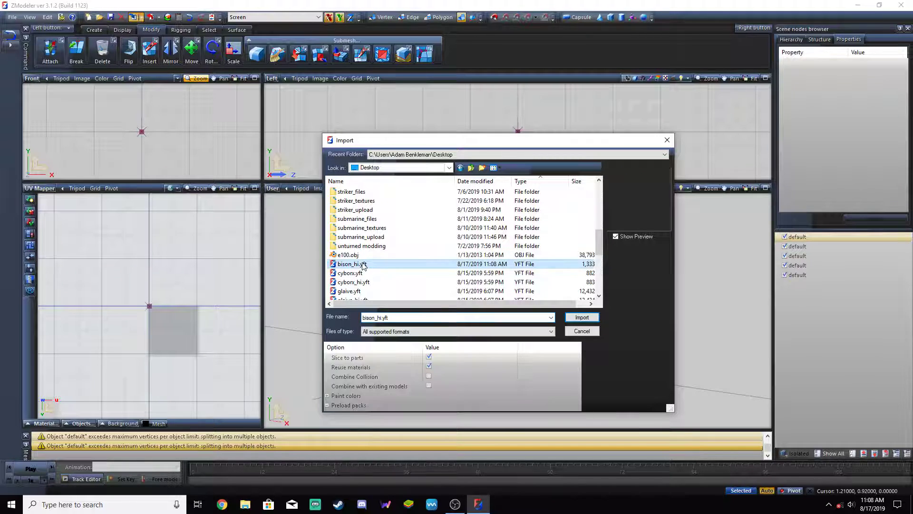
click(583, 318)
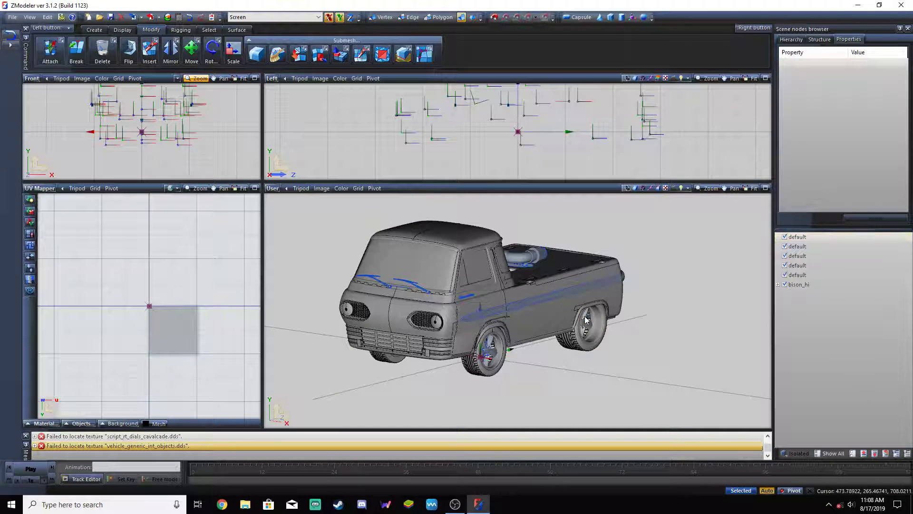
Hide all five default meshes of the van so only the bison_hi node remains shown.
click(795, 275)
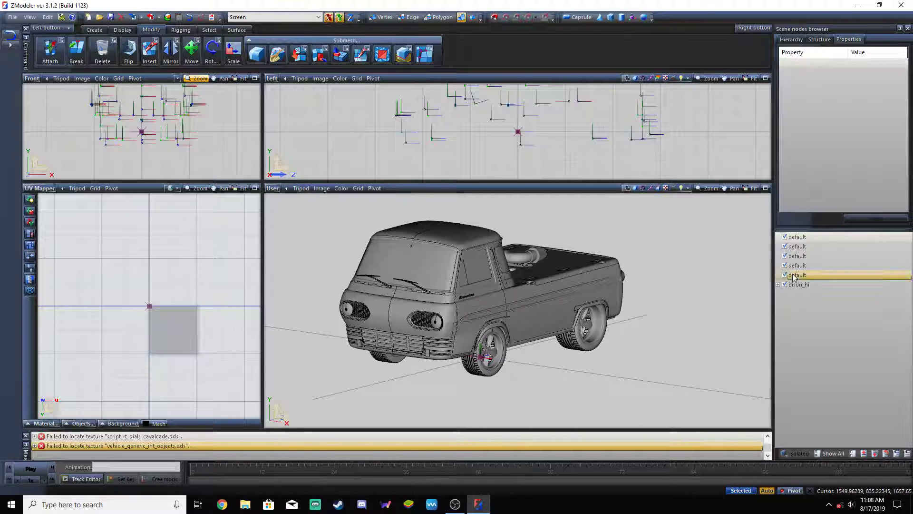
shift+click(802, 237)
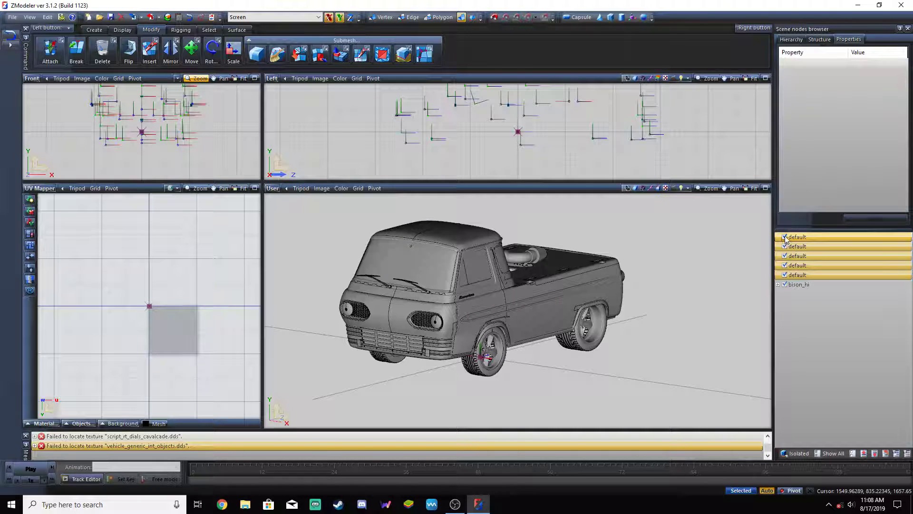
click(784, 237)
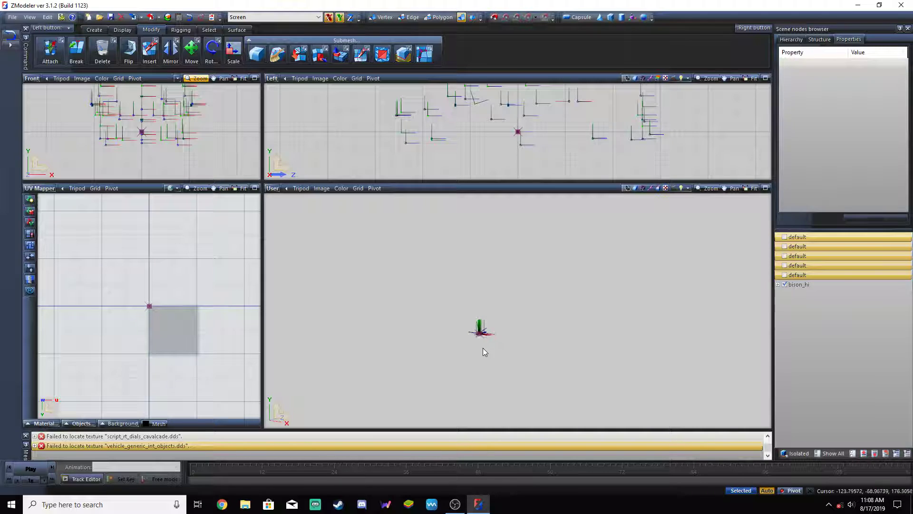
scroll(482, 328, up, 3)
scroll(481, 328, up, 1)
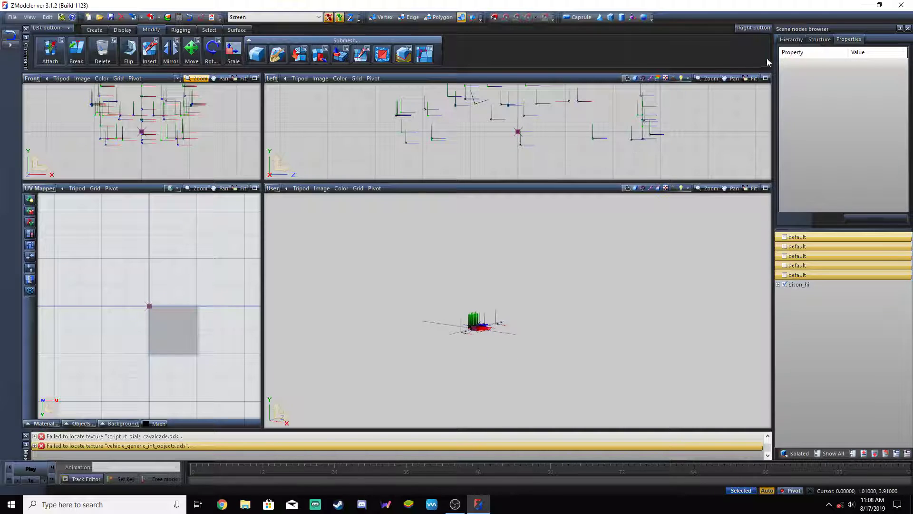
Display the L0 level of detail of the scene and examine the bison_hi truck.
click(819, 39)
click(784, 52)
scroll(447, 349, up, 3)
scroll(447, 349, up, 5)
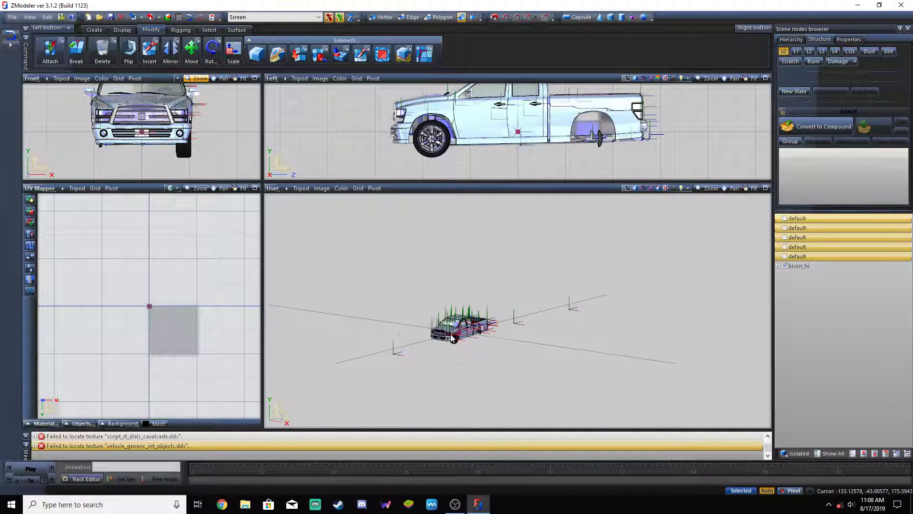
scroll(447, 343, up, 3)
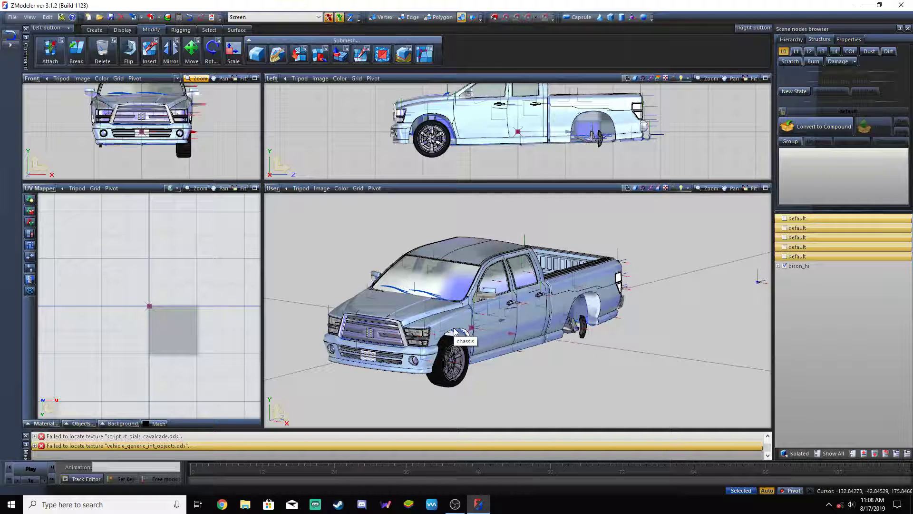
Show the five default meshes, hide bison_hi, and mark the whole van as selected for editing.
click(785, 266)
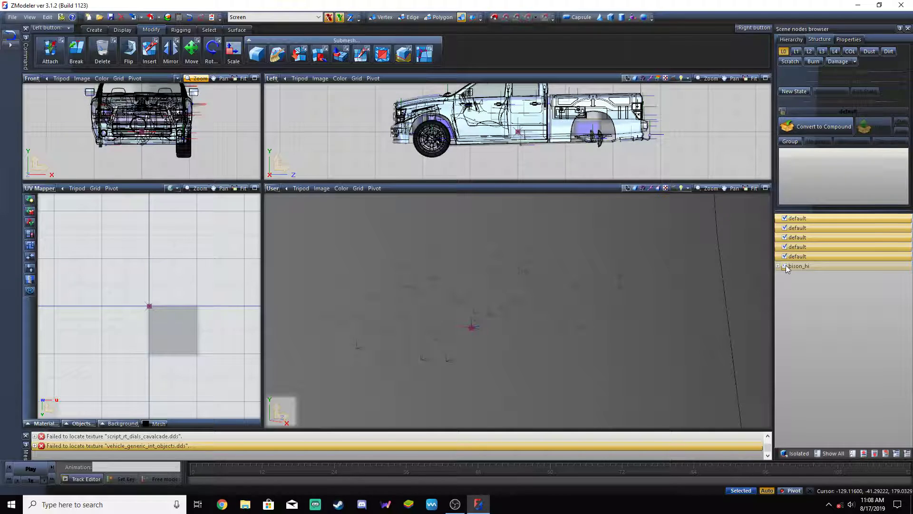
click(786, 266)
scroll(600, 117, down, 3)
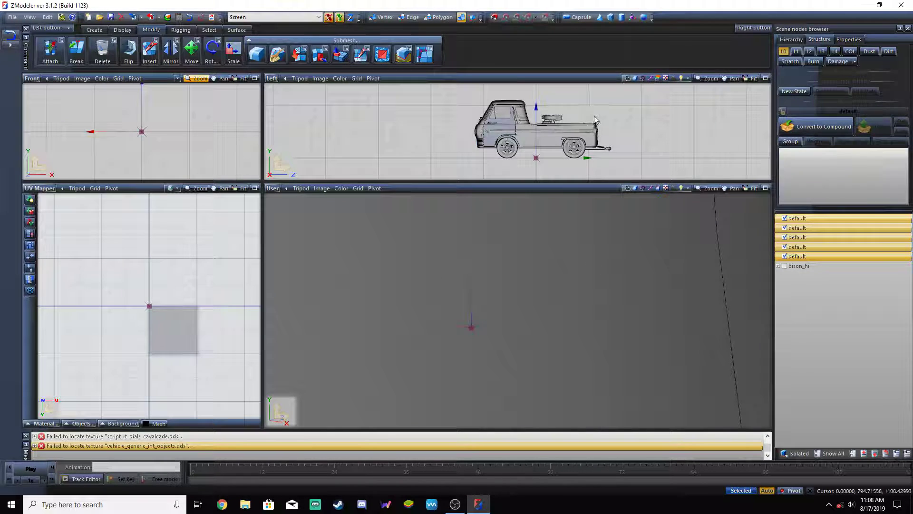
drag(560, 104, 476, 165)
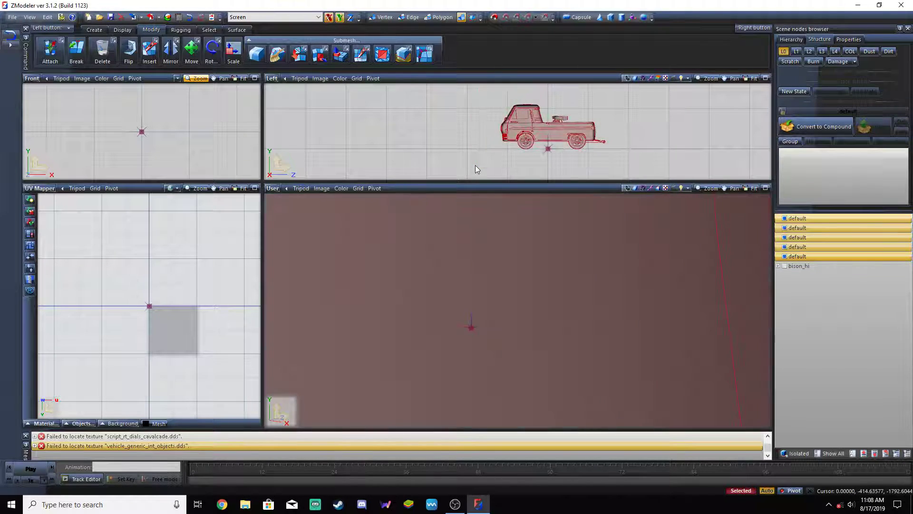
Scale the selected van meshes down uniformly on all axes by an exact percentage.
click(233, 51)
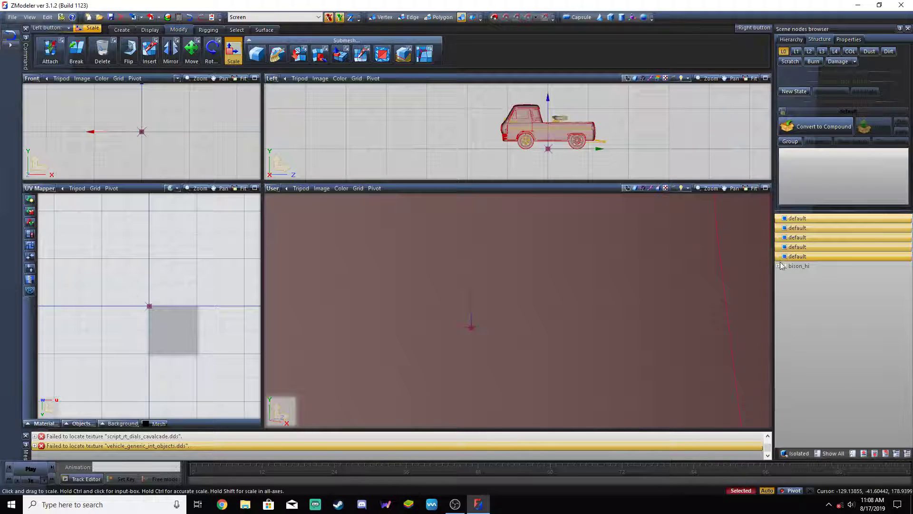
ctrl+click(661, 251)
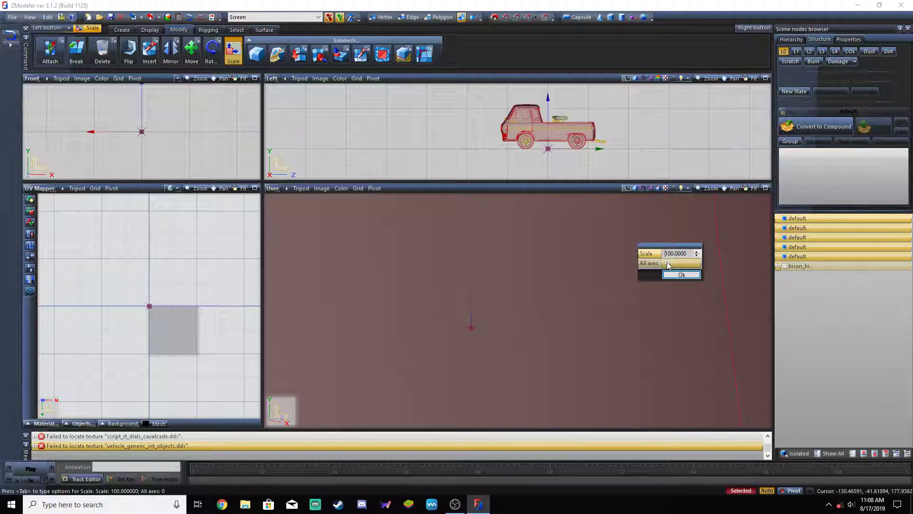
drag(673, 253, 662, 255)
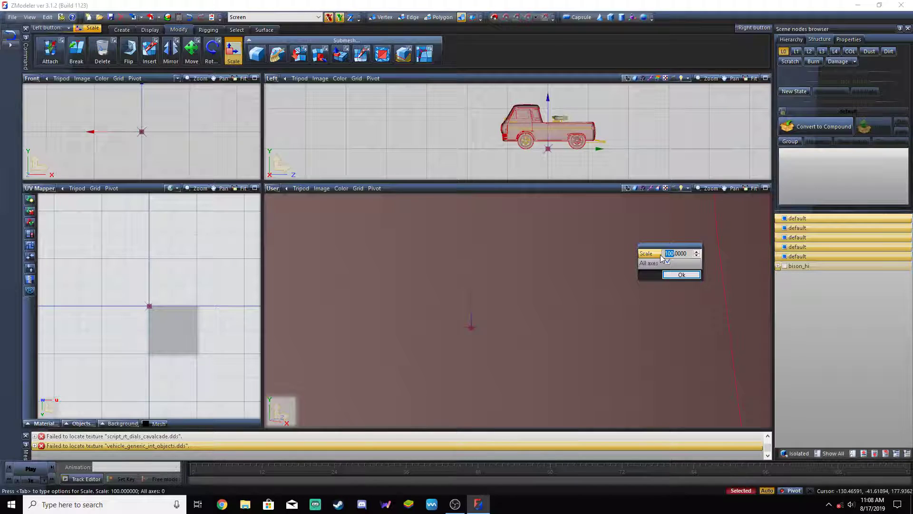
click(679, 276)
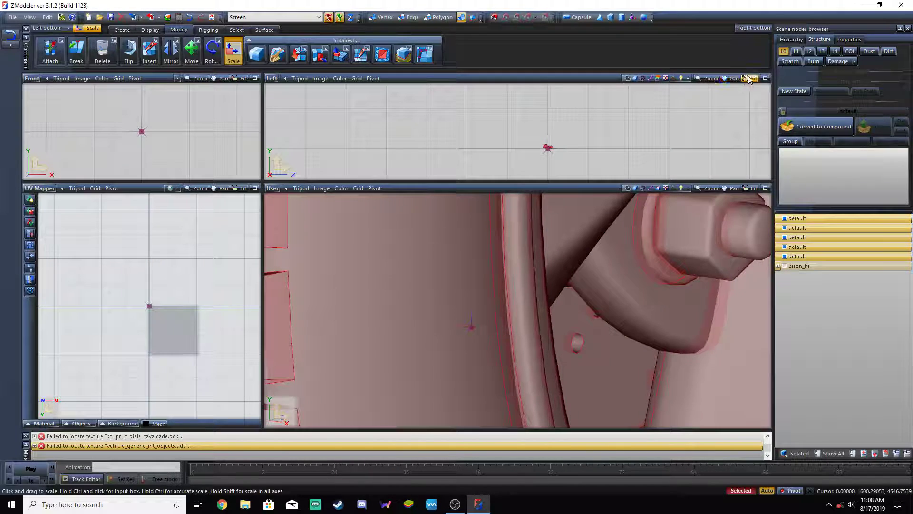
Fit the van in the Left view and scale the selected meshes to 40% on all axes.
click(752, 79)
ctrl+click(564, 149)
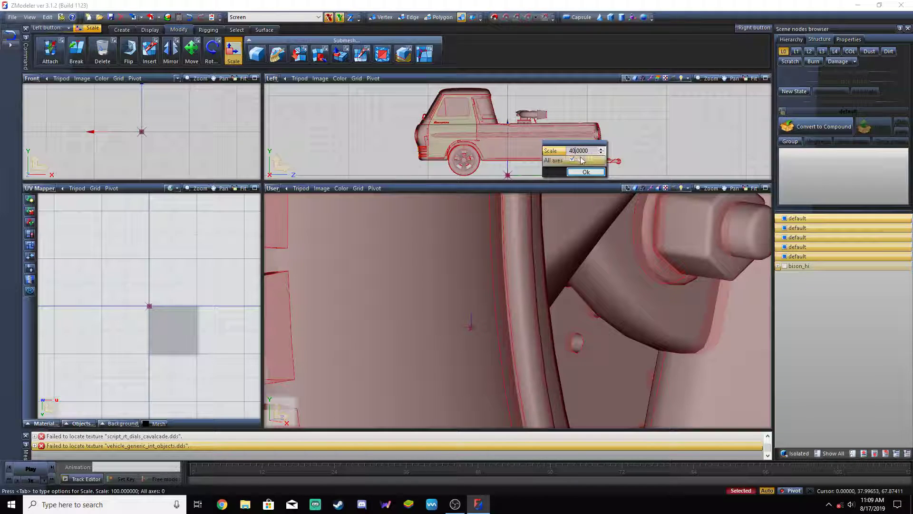
click(586, 172)
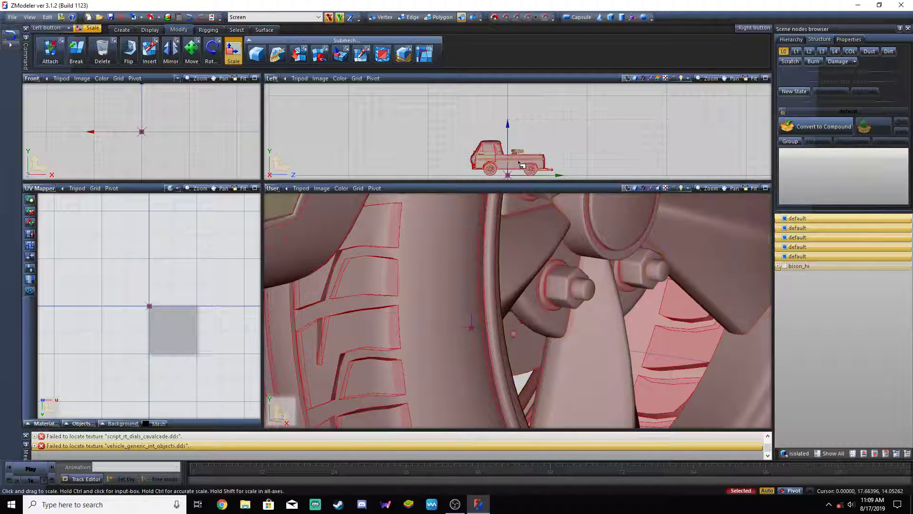
Shrink the selected van meshes once more with a numeric scale applied to all axes.
ctrl+click(503, 160)
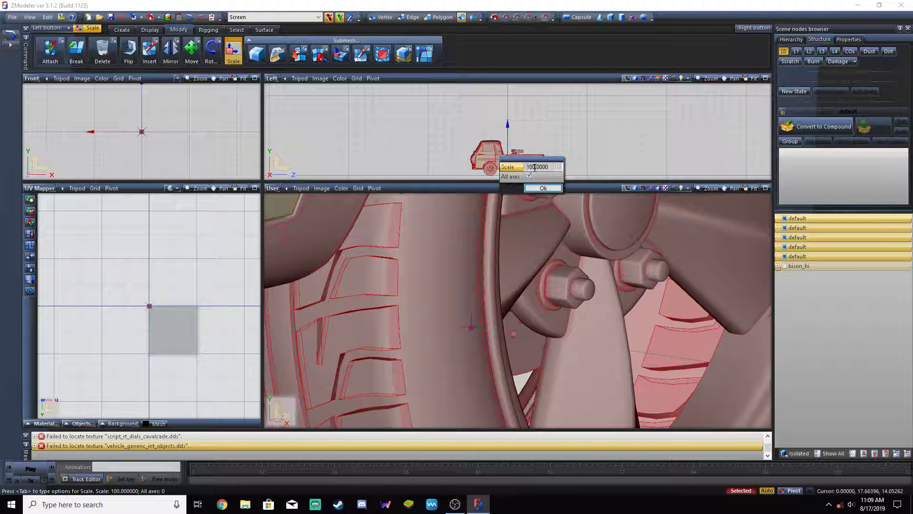
text(0)
click(538, 189)
Show bison_hi alongside the van and scale the selected van meshes to 50% on all axes.
click(785, 266)
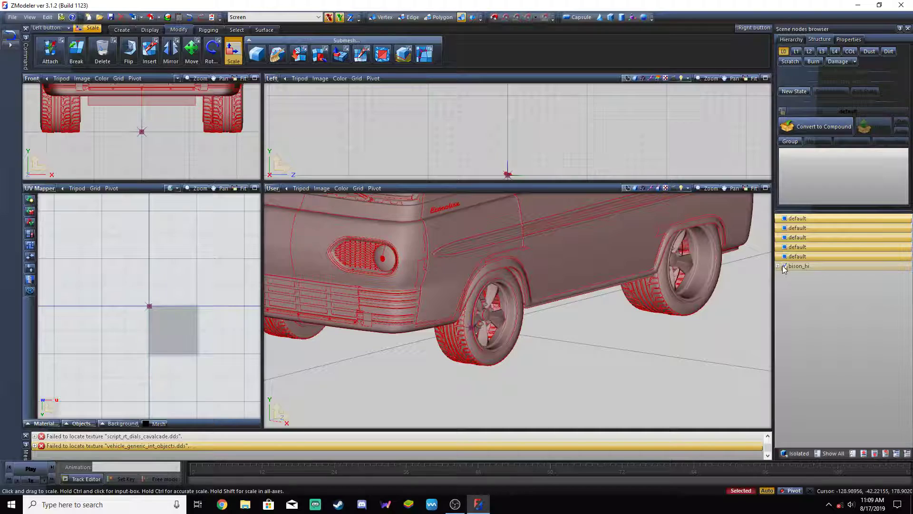
middle_drag(686, 326, 699, 315)
ctrl+click(665, 246)
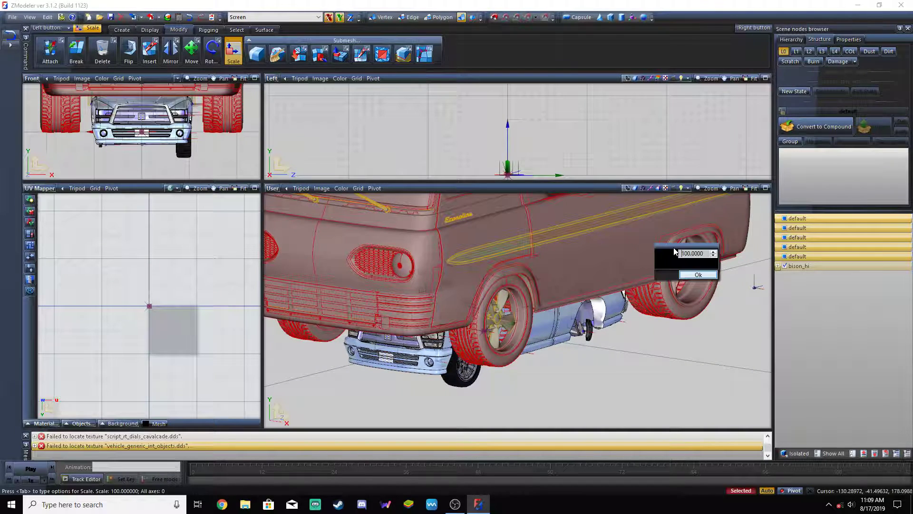
click(685, 262)
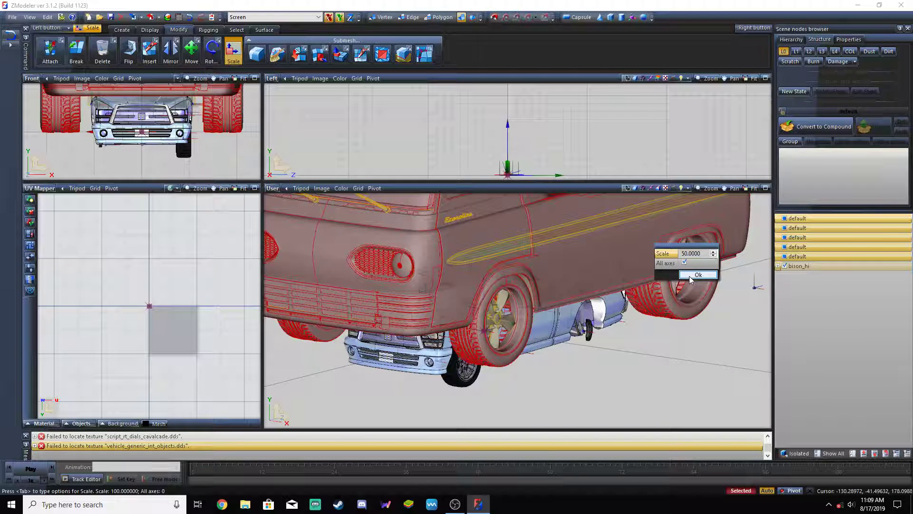
click(691, 274)
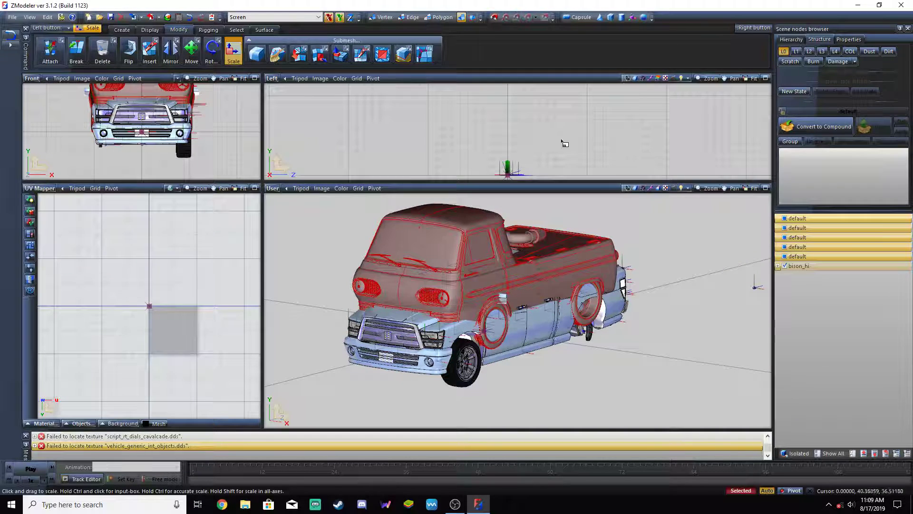
Compare the scaled van's size and position with the bison in the Left and Front views.
click(751, 78)
scroll(430, 161, up, 2)
scroll(552, 100, down, 2)
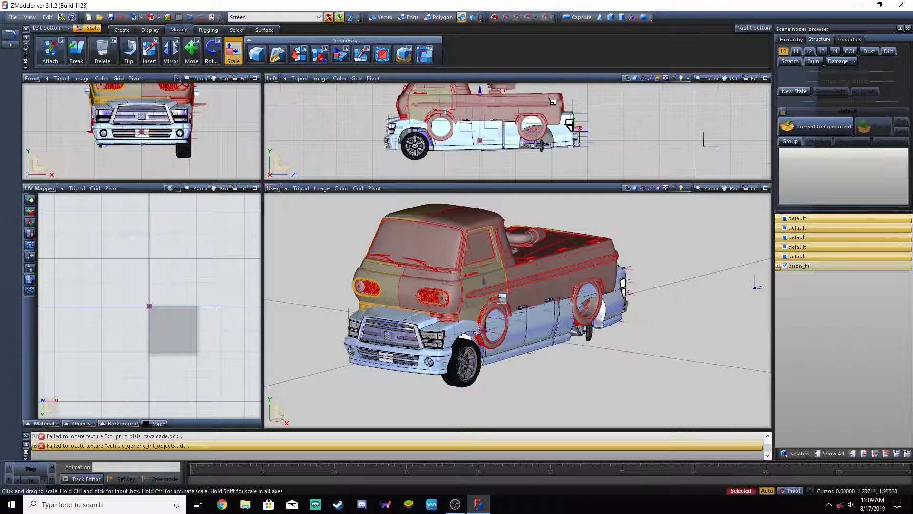
scroll(483, 150, down, 1)
scroll(482, 94, up, 1)
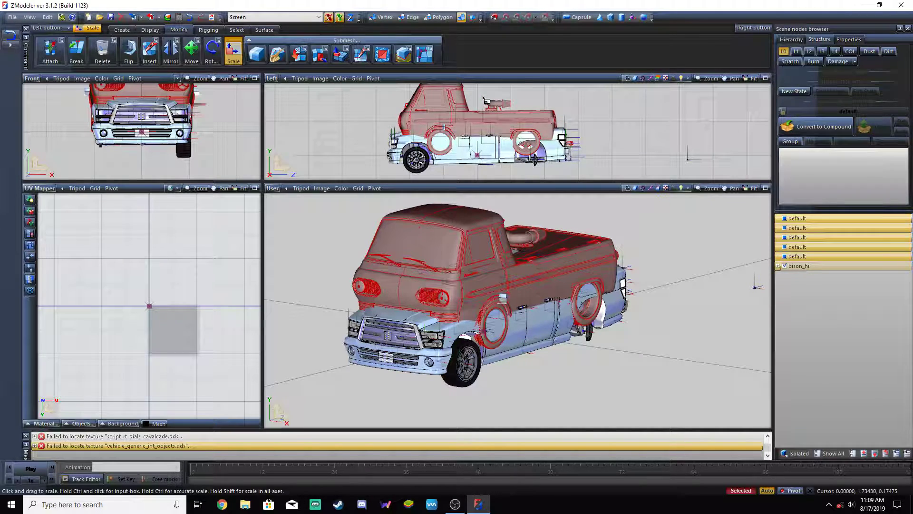
scroll(482, 100, up, 1)
scroll(167, 146, down, 3)
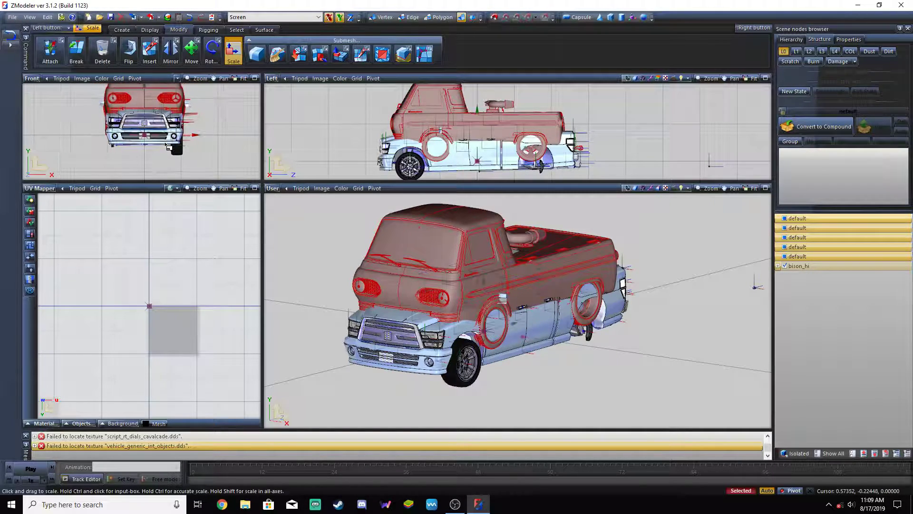
scroll(167, 146, up, 3)
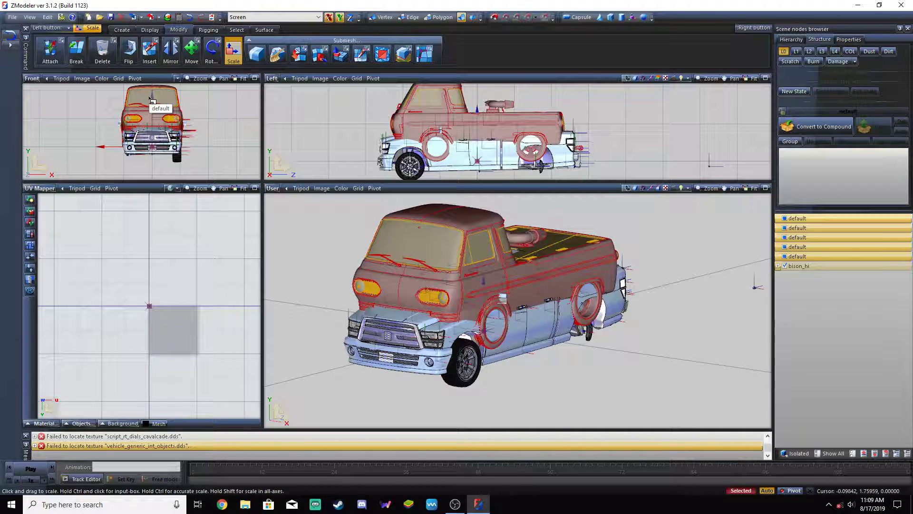
scroll(162, 131, up, 1)
scroll(162, 131, down, 2)
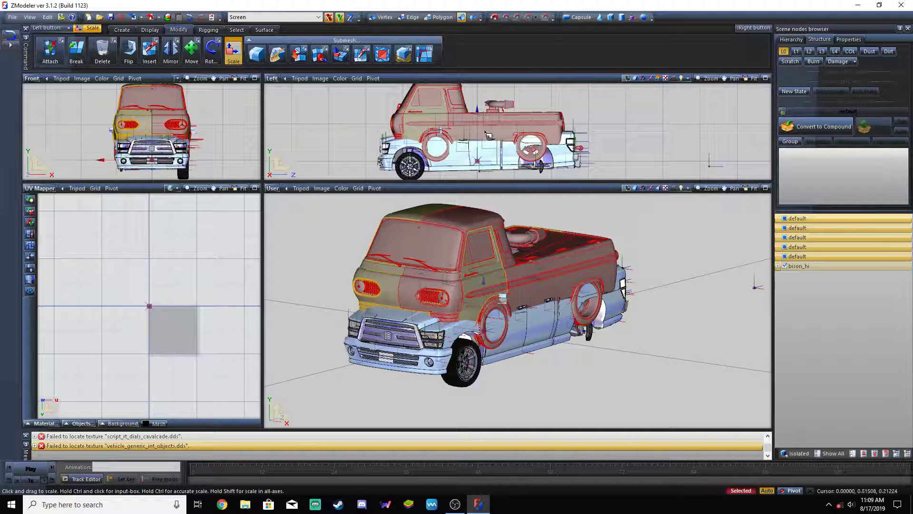
Move the selected van meshes down to the bison's wheel level and slightly forward in the Left view, then turn off selected mode.
click(191, 54)
drag(445, 98, 464, 129)
scroll(466, 129, up, 5)
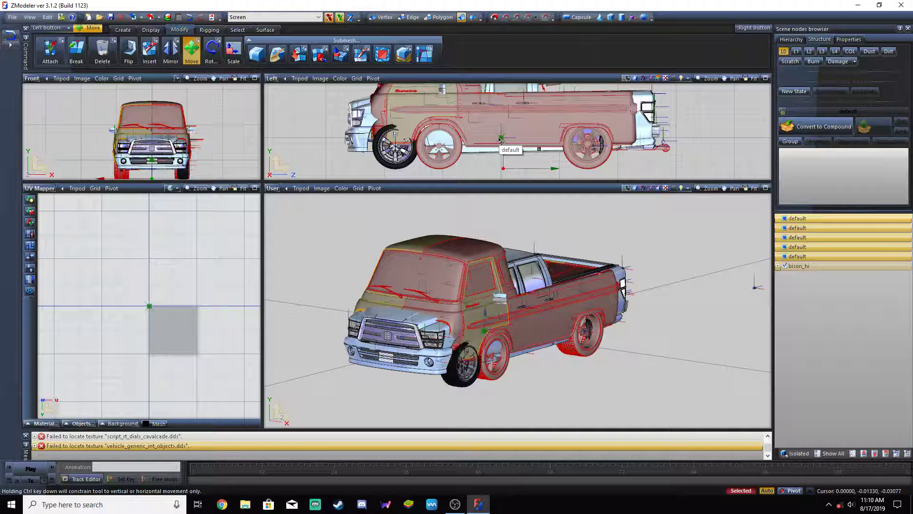
drag(464, 132, 452, 131)
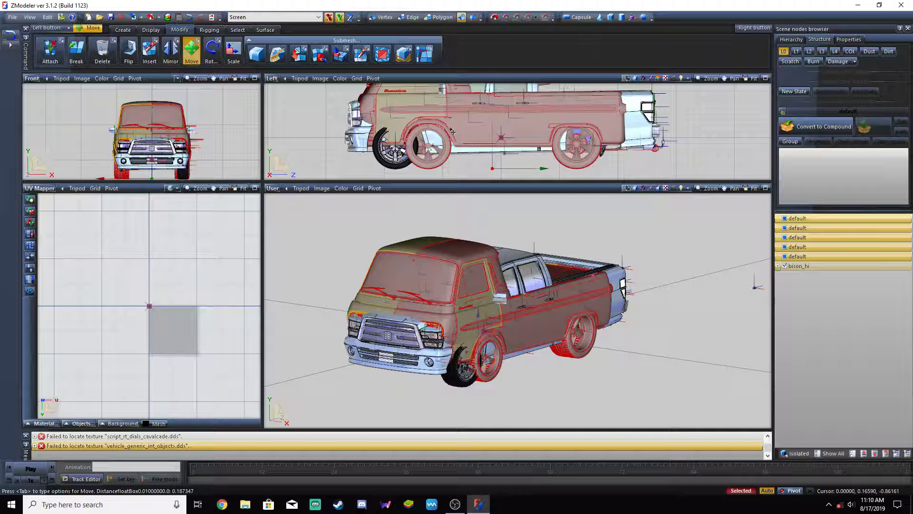
scroll(637, 161, down, 5)
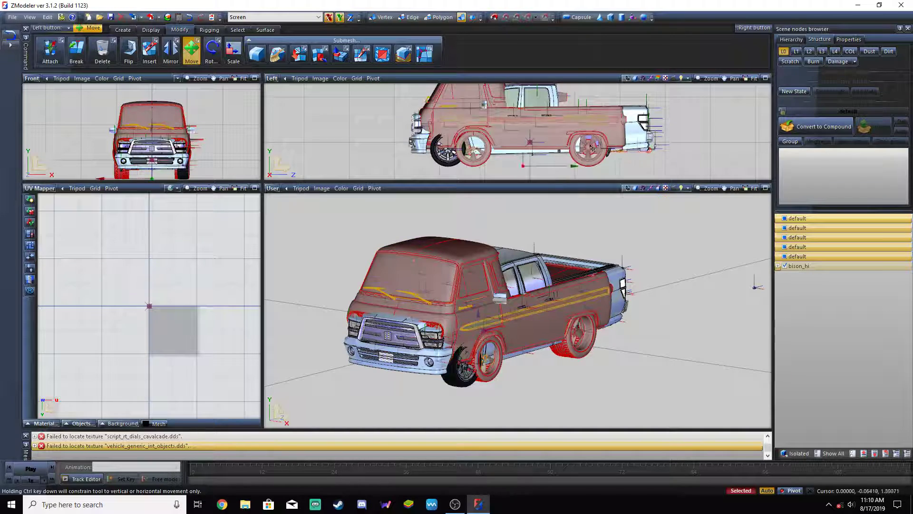
key(space)
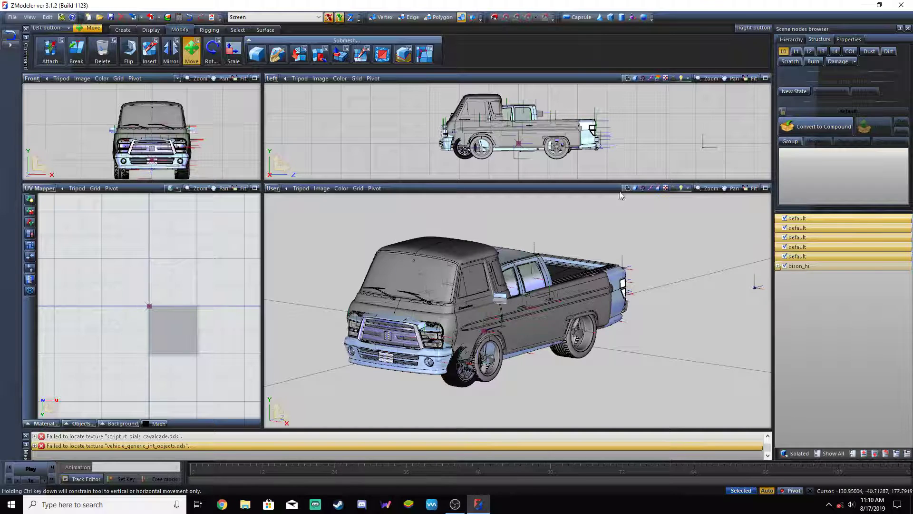
Exit the Move tool and look over the scene's materials in the Material Browser, then close it.
click(192, 50)
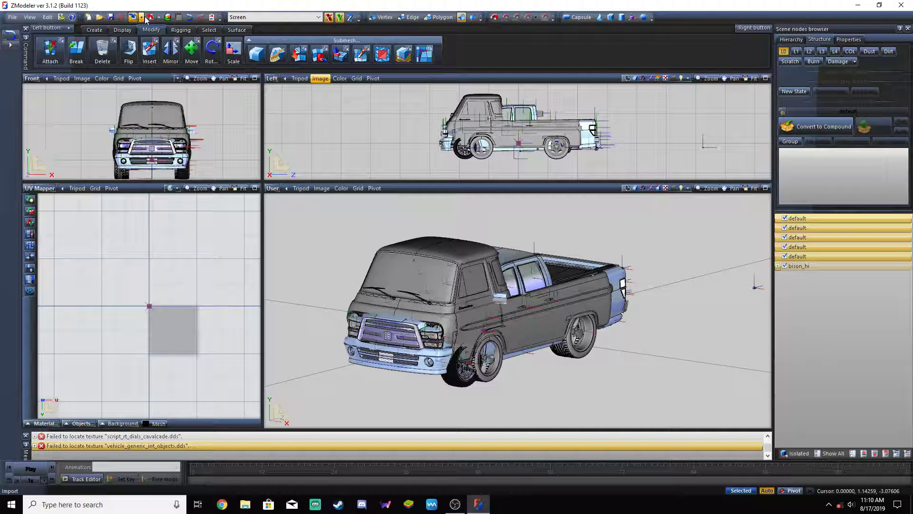
click(167, 17)
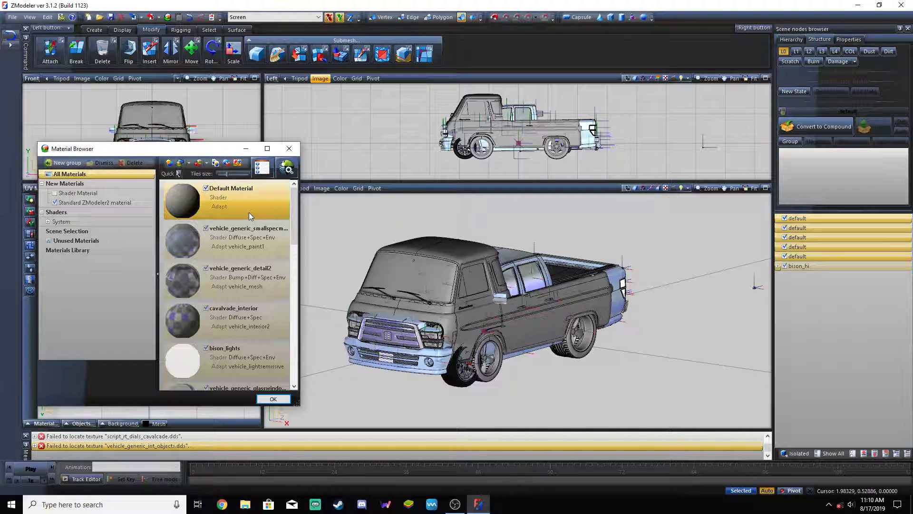
click(285, 400)
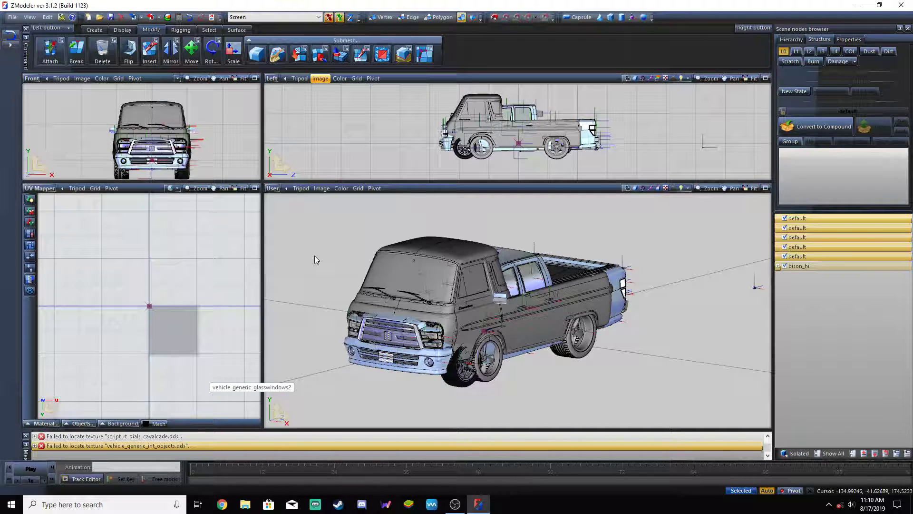
Select only the first default mesh in the scene node list.
click(802, 220)
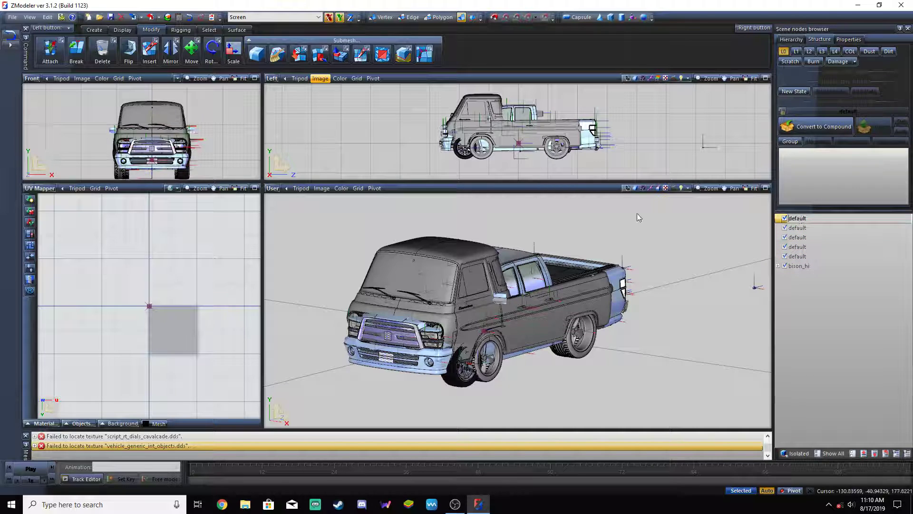
drag(643, 234, 642, 237)
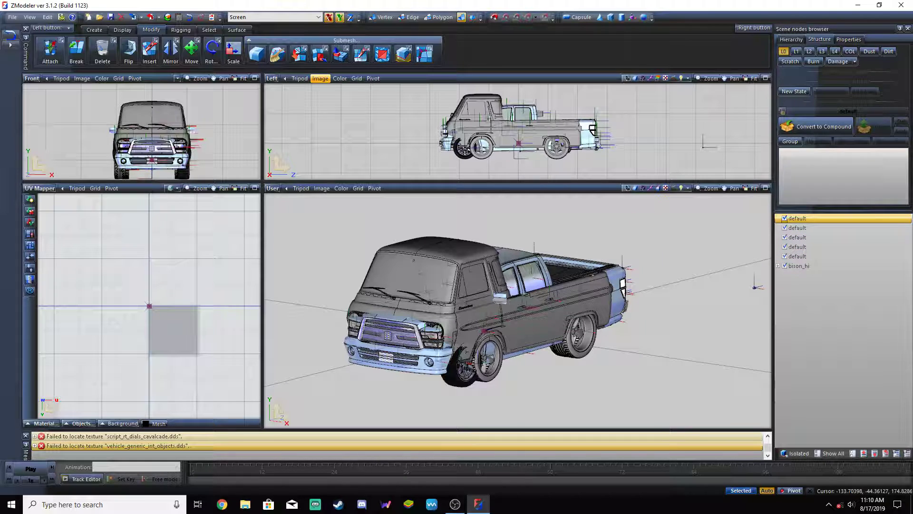